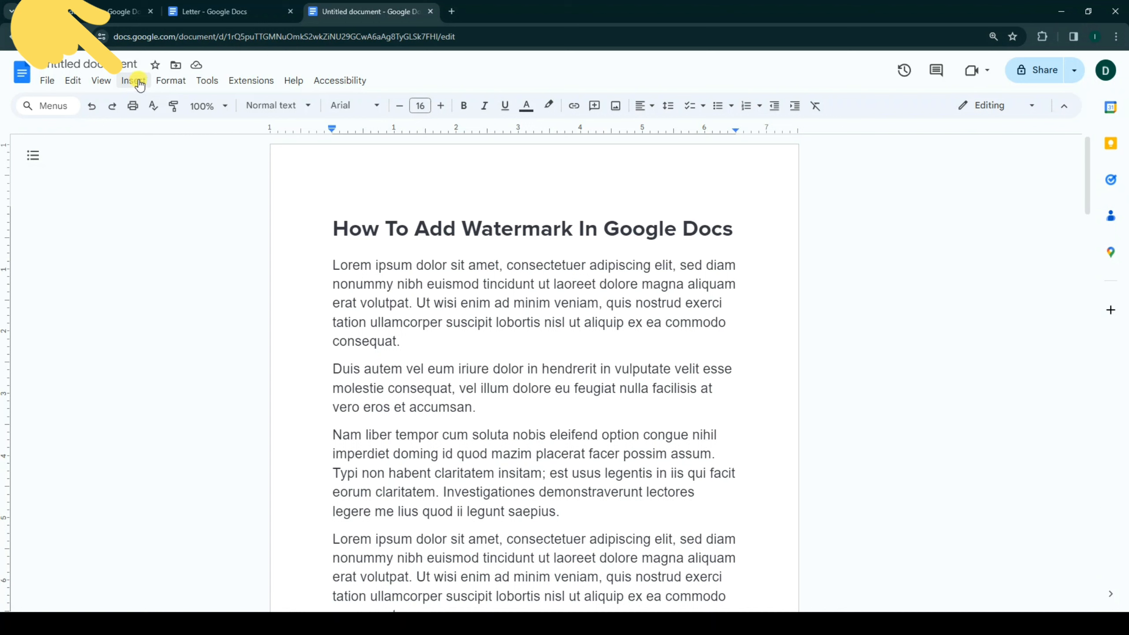
Insert an image watermark by uploading the file Untitled design (1).png from the computer.
click(133, 81)
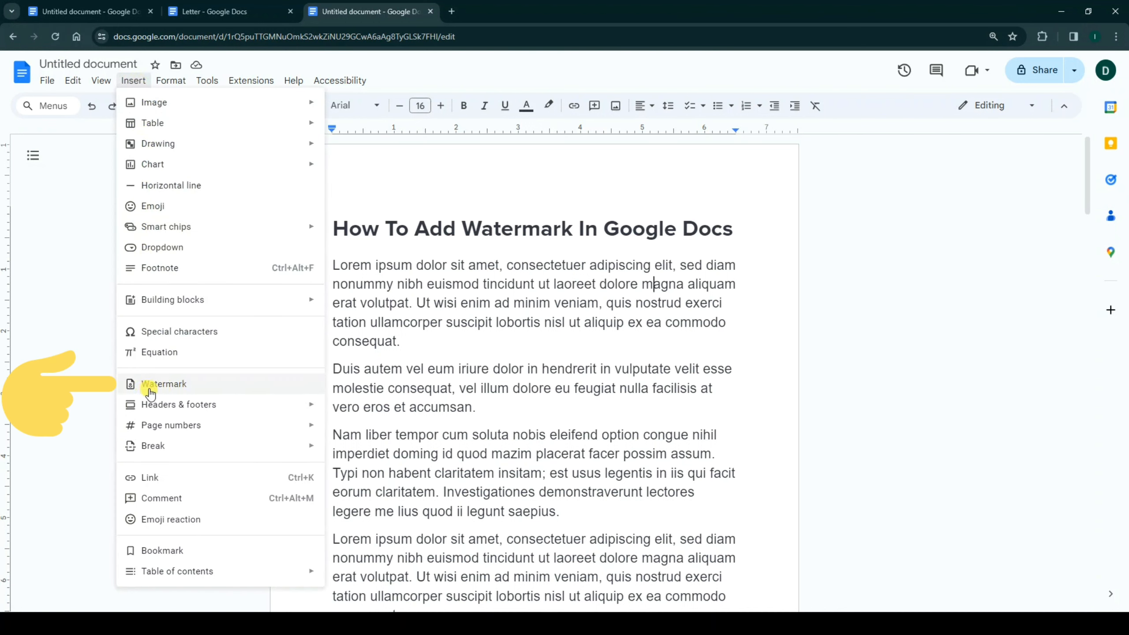
click(171, 392)
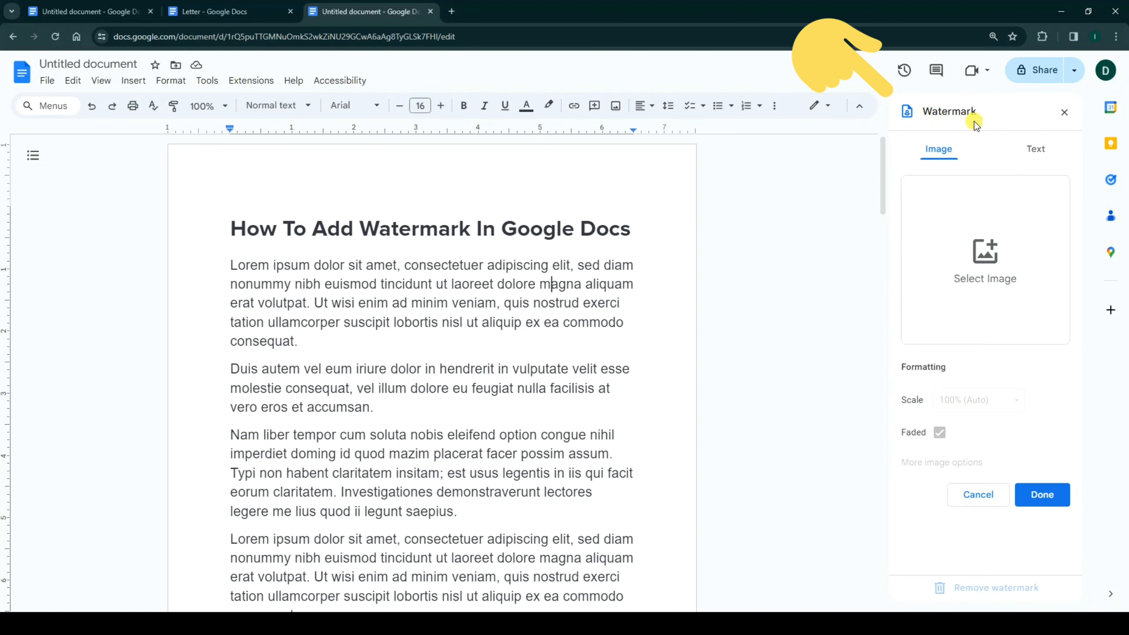
click(1033, 154)
click(953, 154)
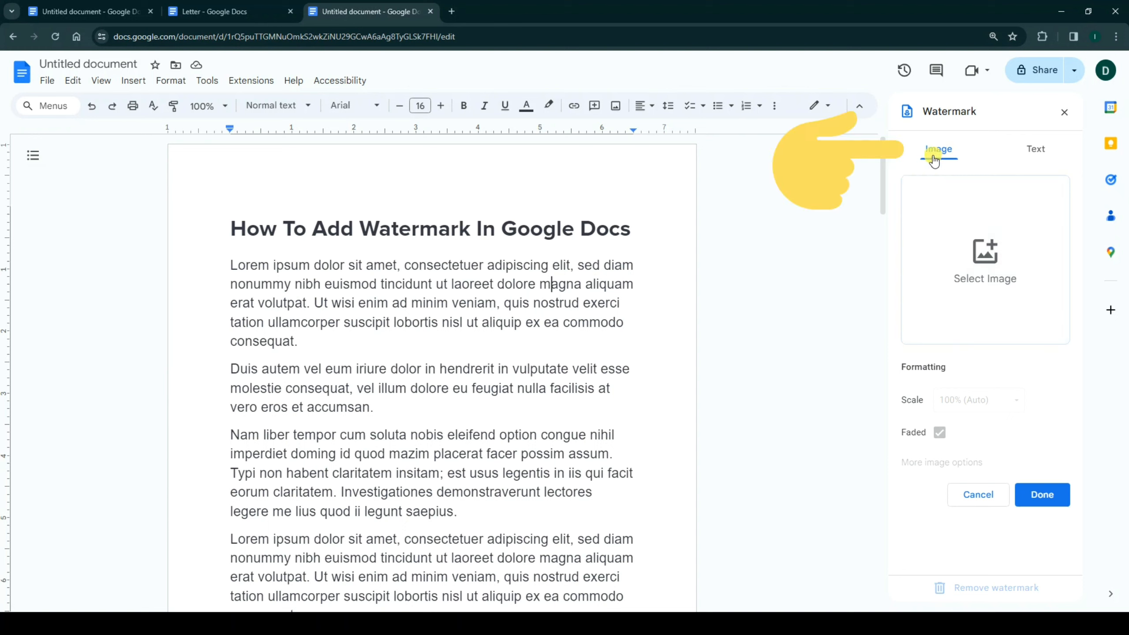
click(984, 279)
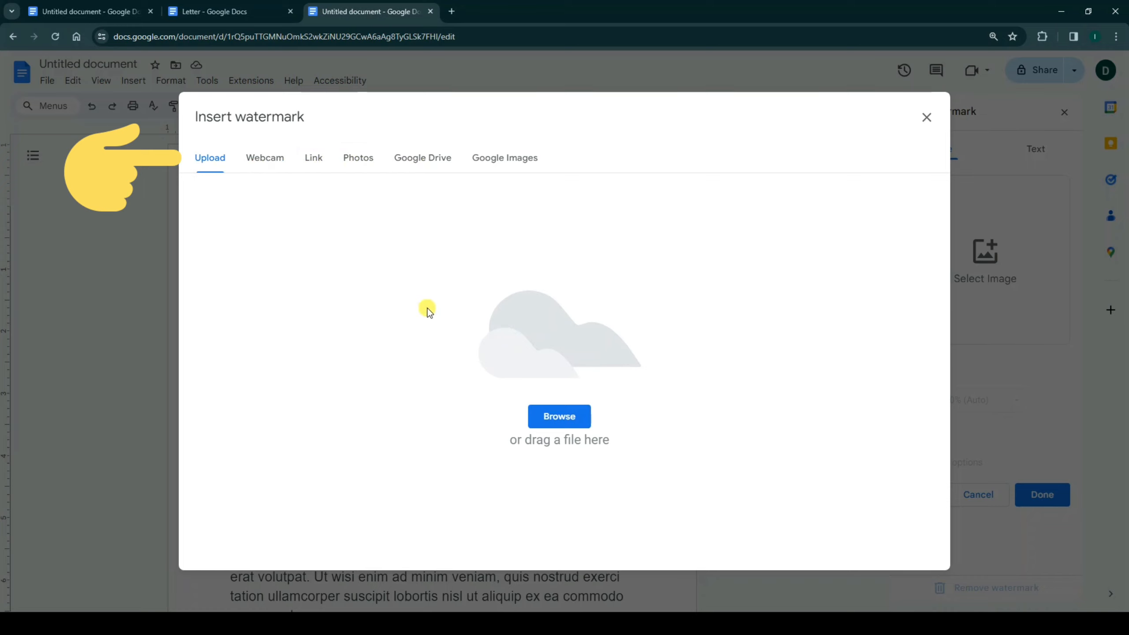
click(560, 418)
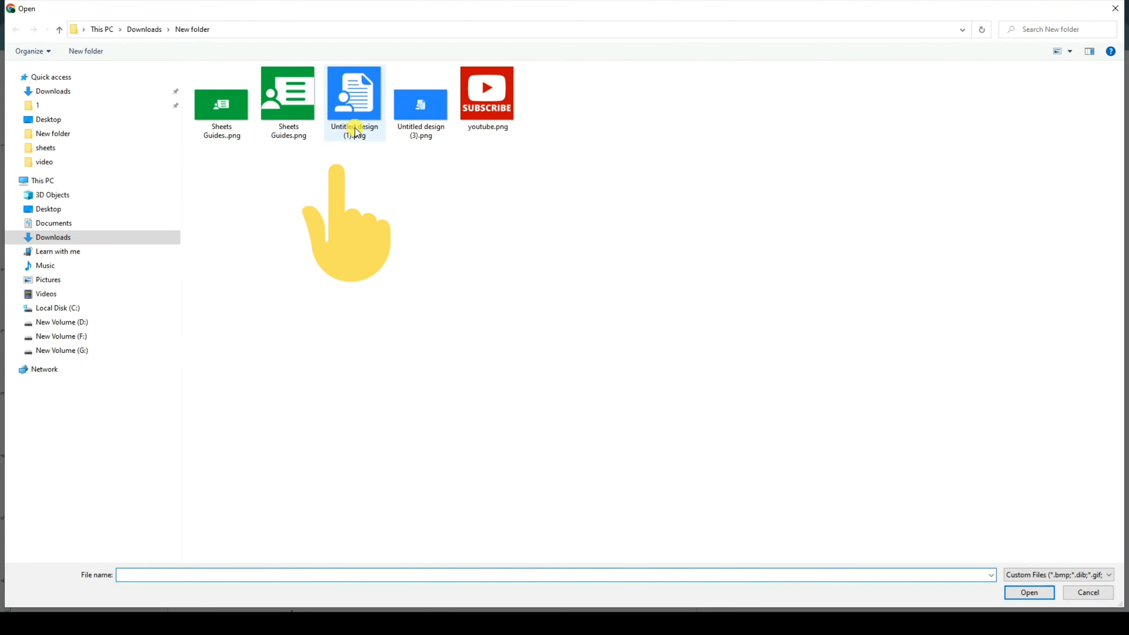
click(358, 129)
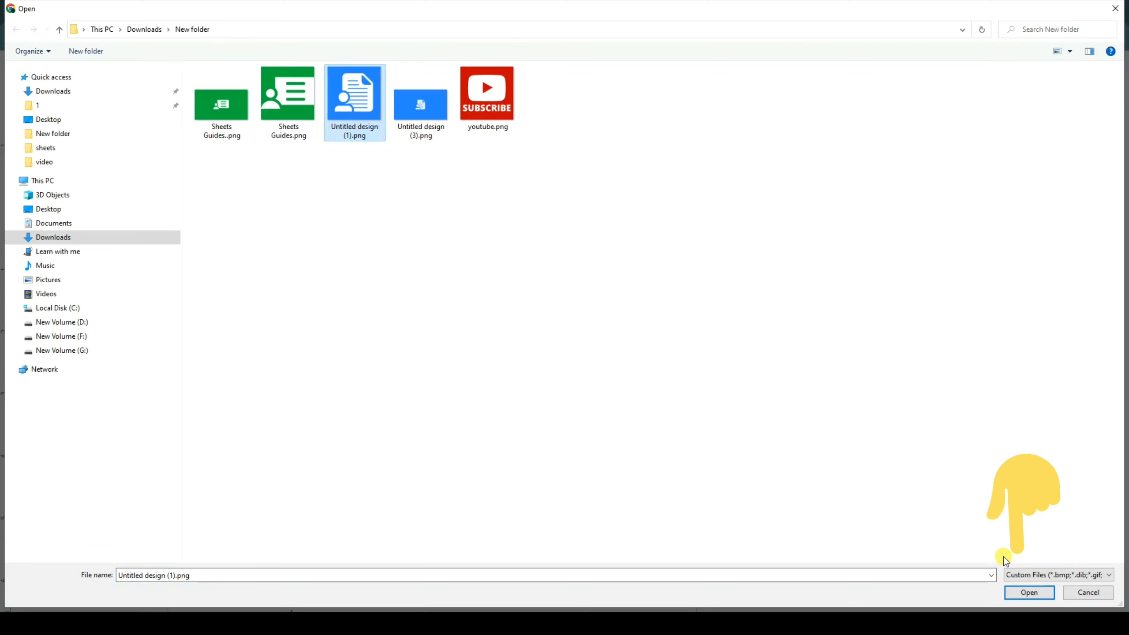
click(1028, 594)
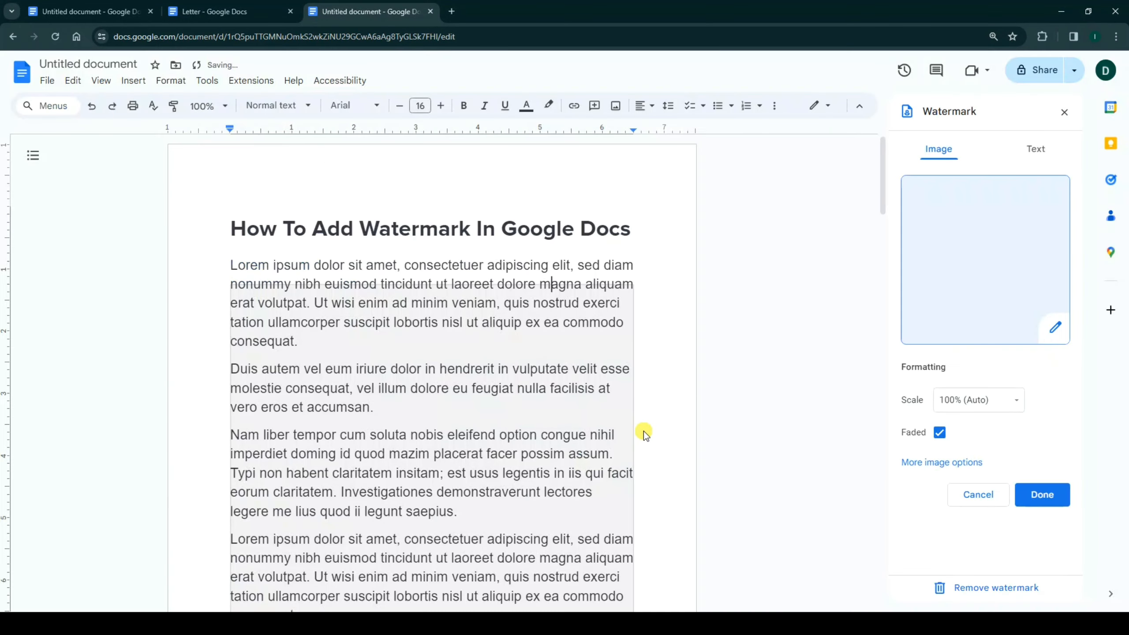
scroll(434, 335, down, 3)
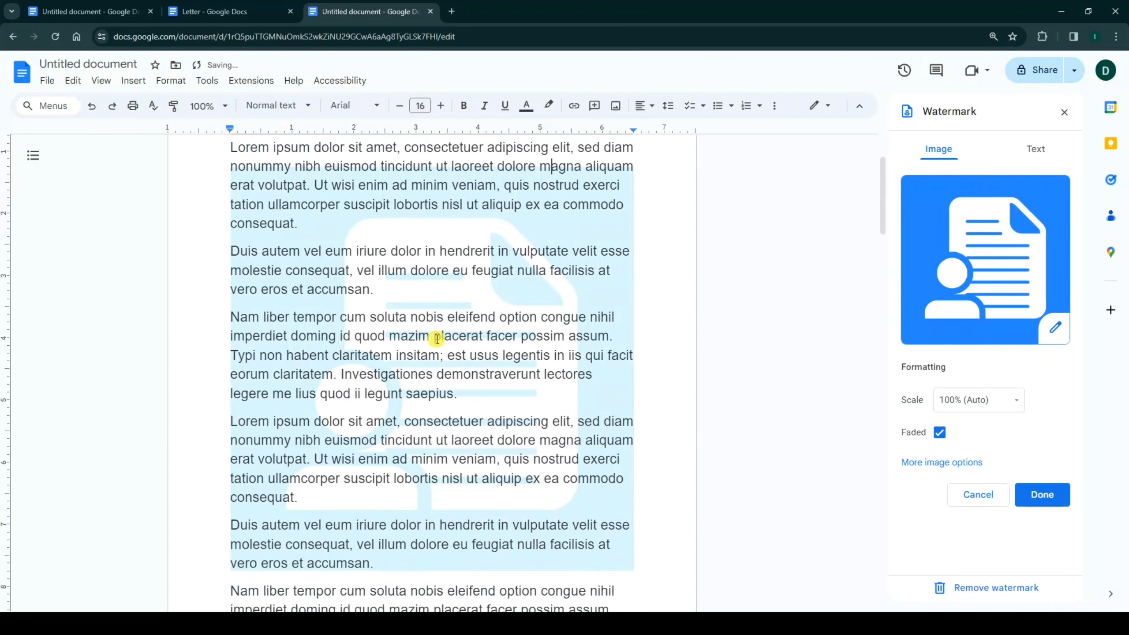
scroll(446, 329, up, 3)
scroll(458, 332, down, 3)
scroll(458, 332, up, 3)
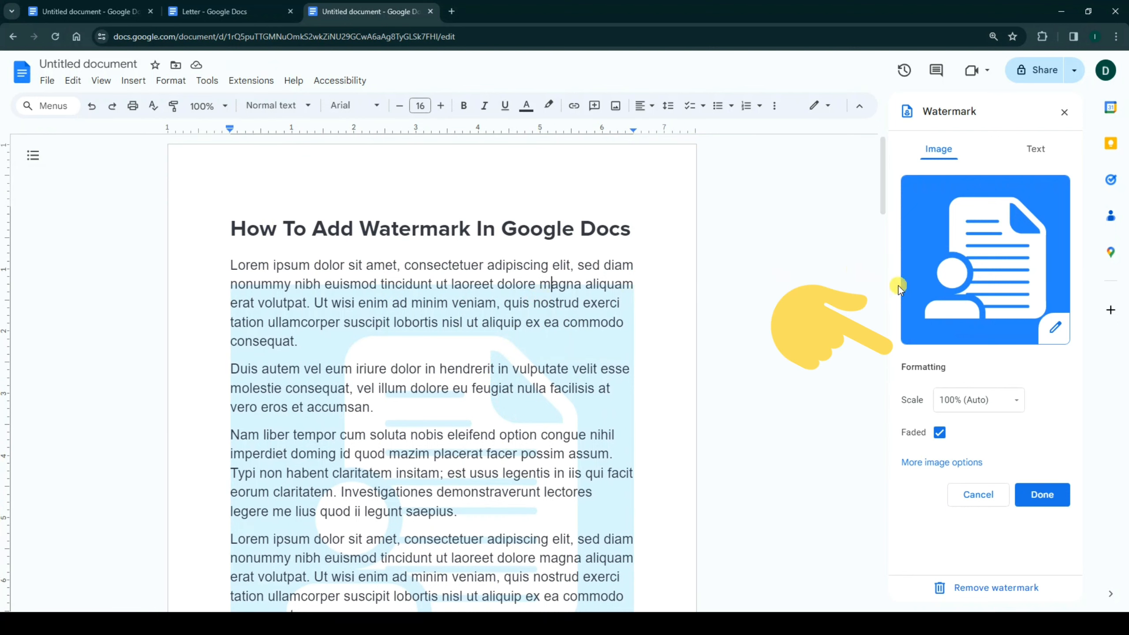
Set the watermark image's scale to 50% and toggle its Faded option off and on again.
scroll(550, 244, down, 3)
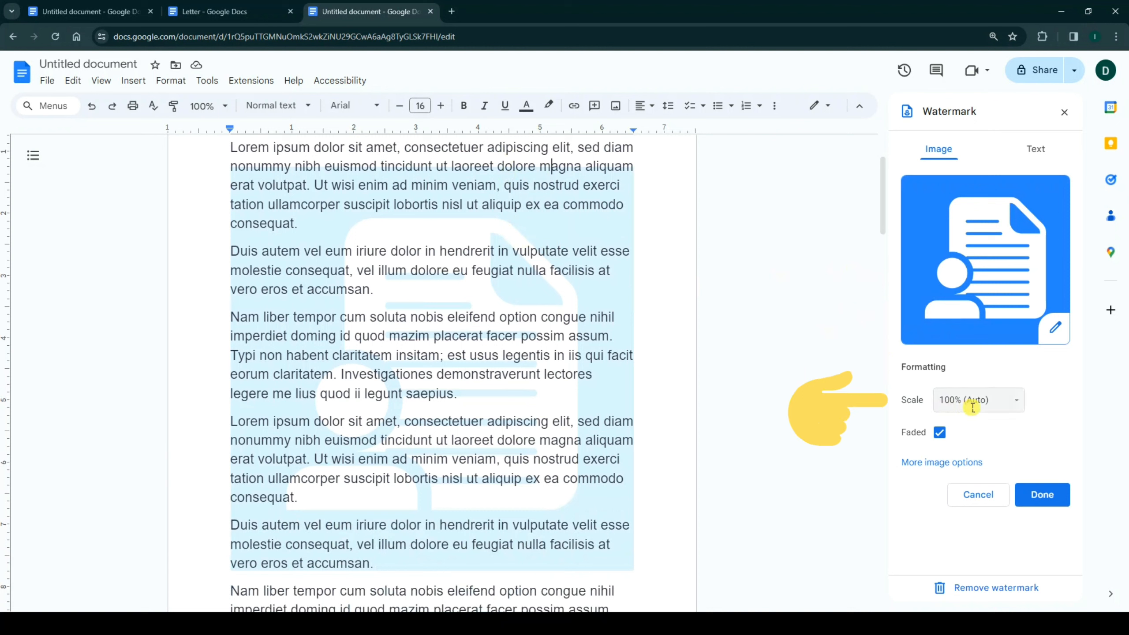
click(1016, 405)
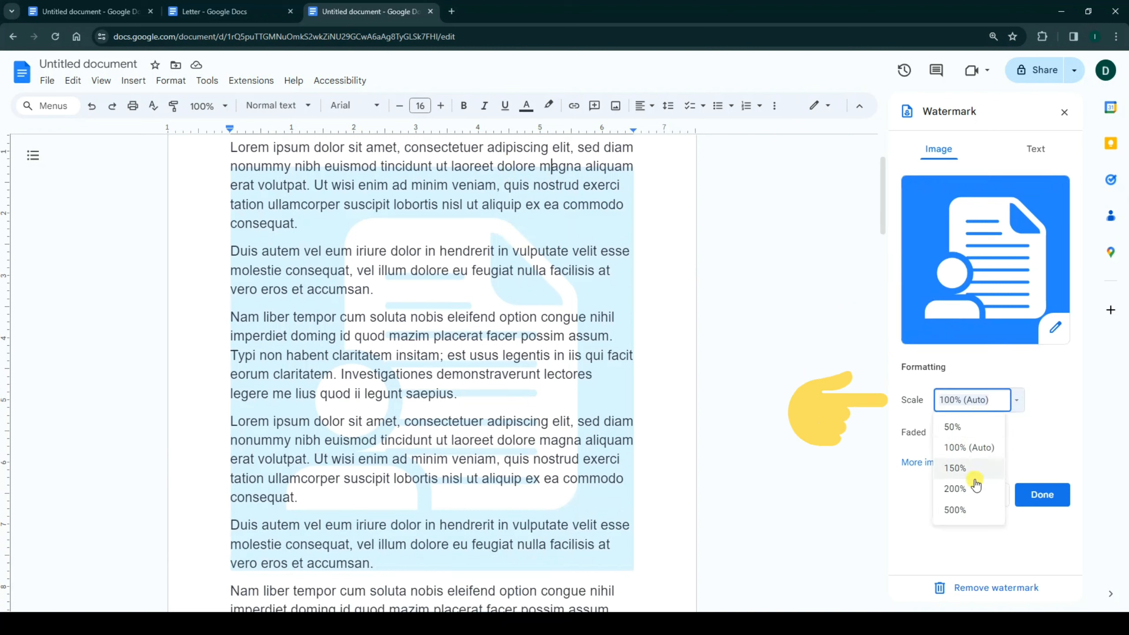
click(966, 429)
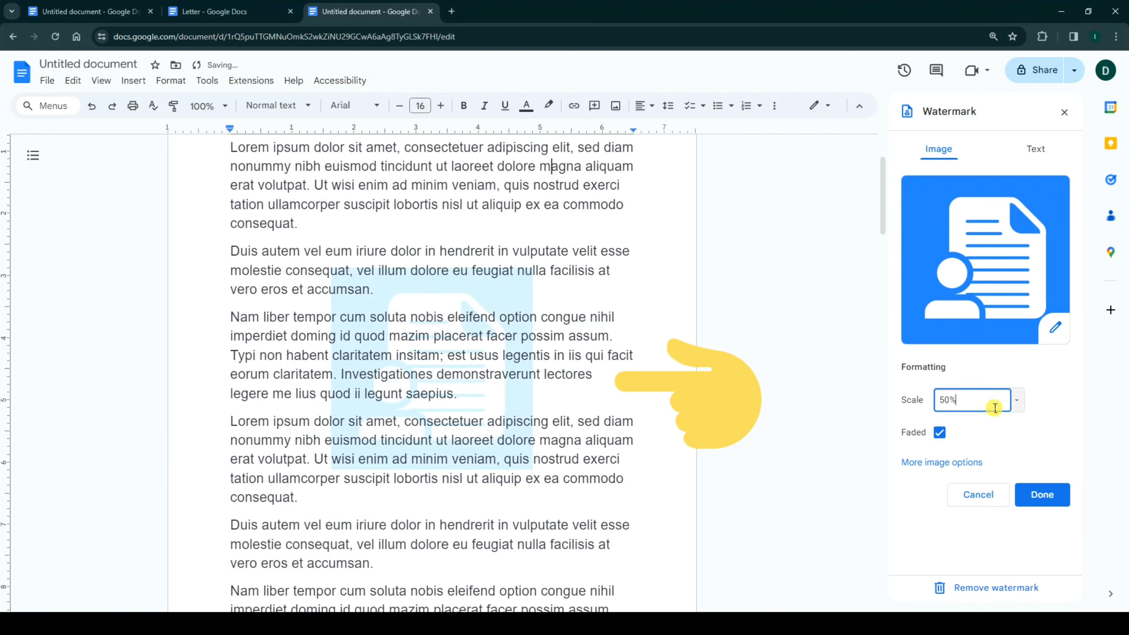
click(1039, 389)
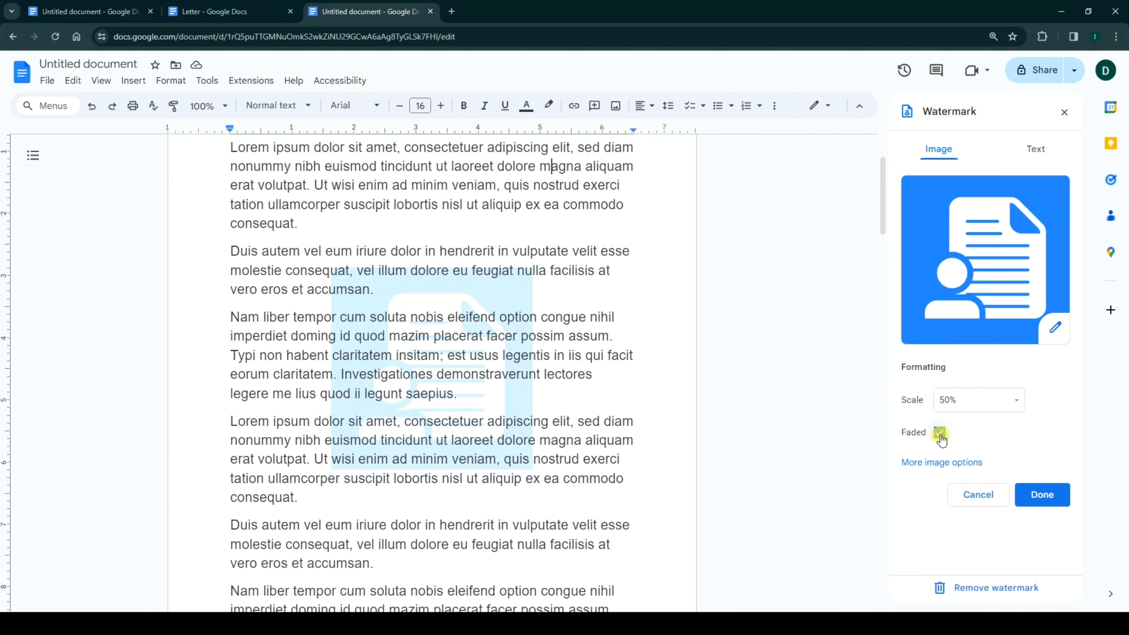
click(940, 432)
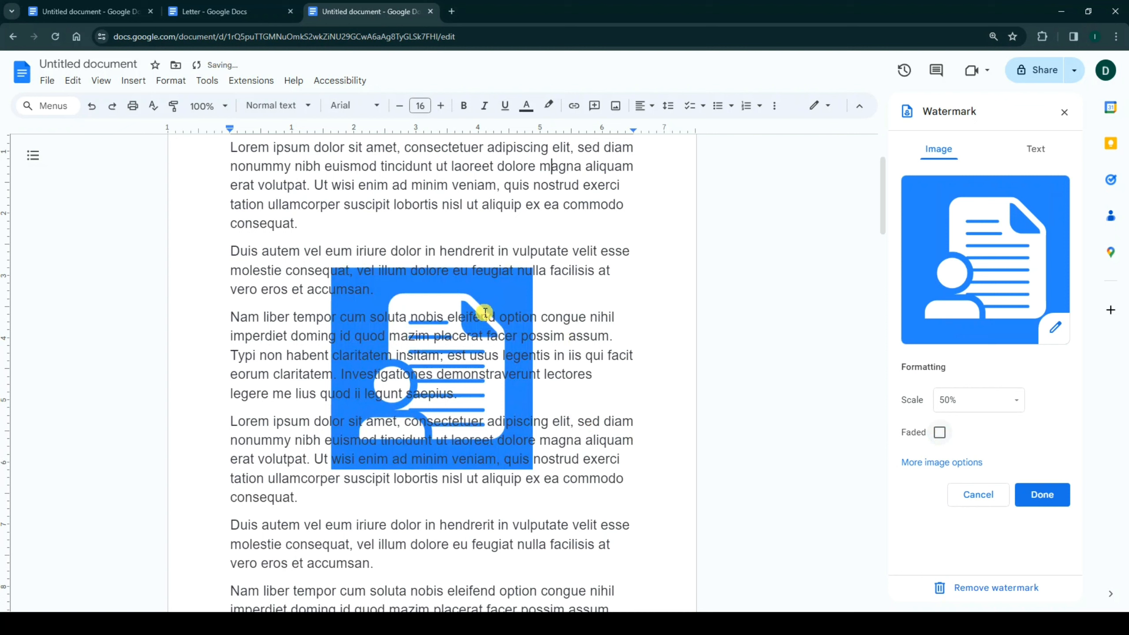
click(940, 432)
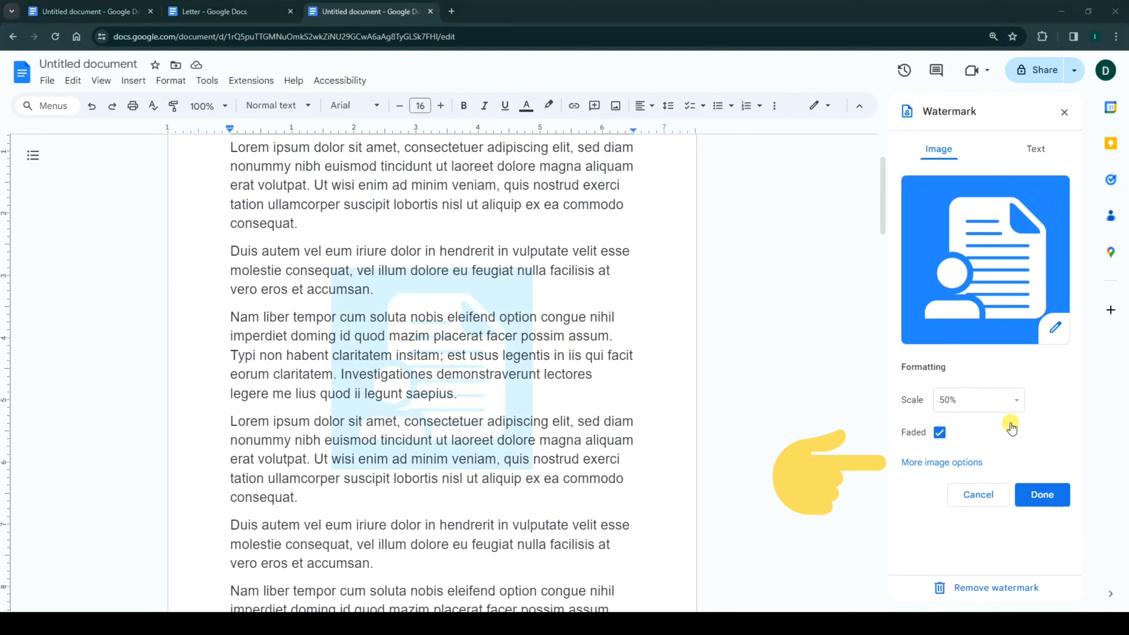
Open the watermark's additional image options and try the left and right quick layouts before restoring the centred one.
click(936, 467)
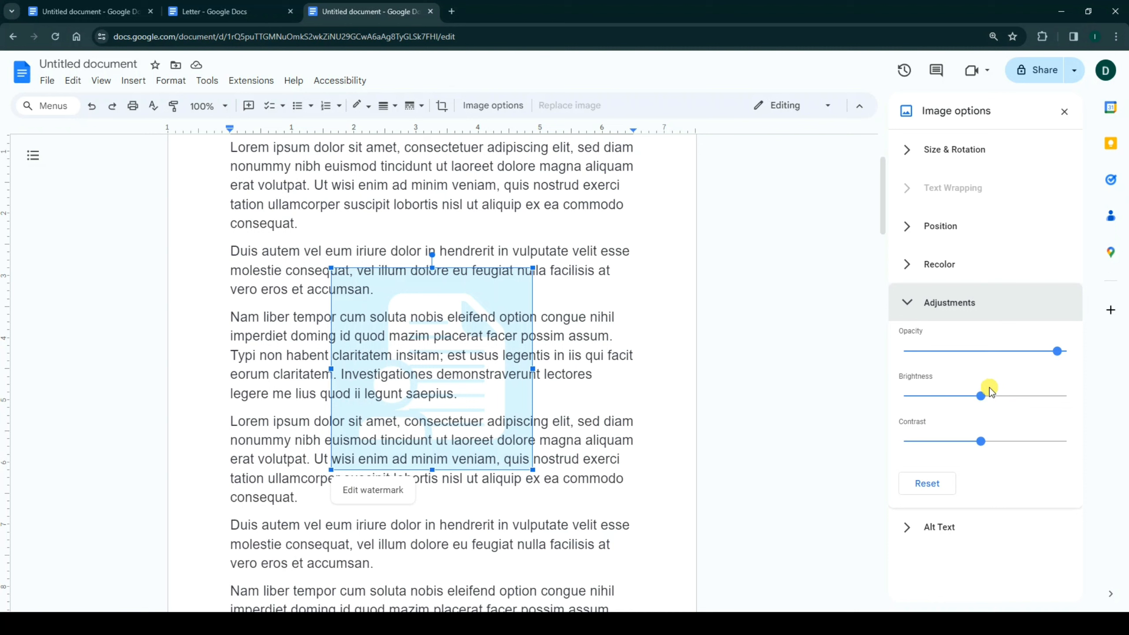
click(930, 229)
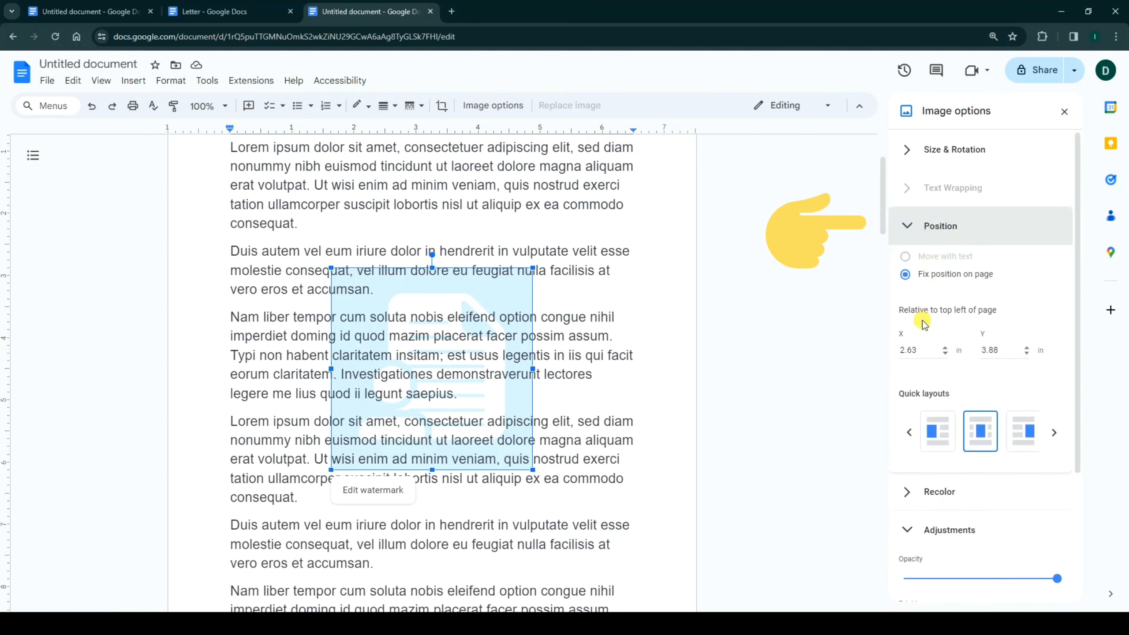
click(941, 430)
click(983, 432)
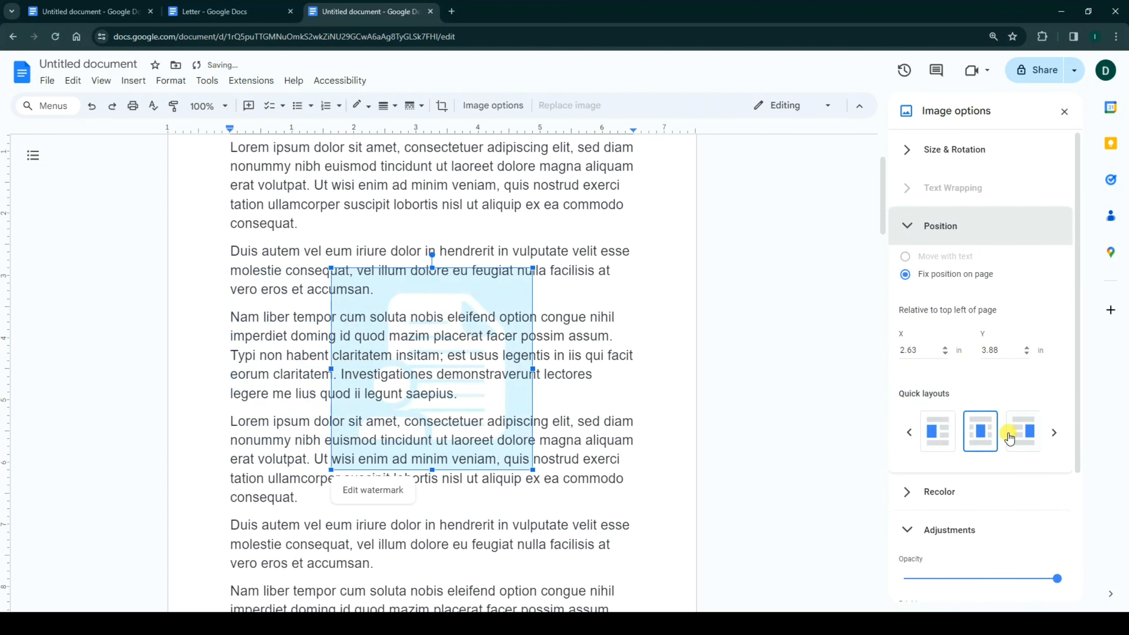
click(1014, 436)
click(980, 432)
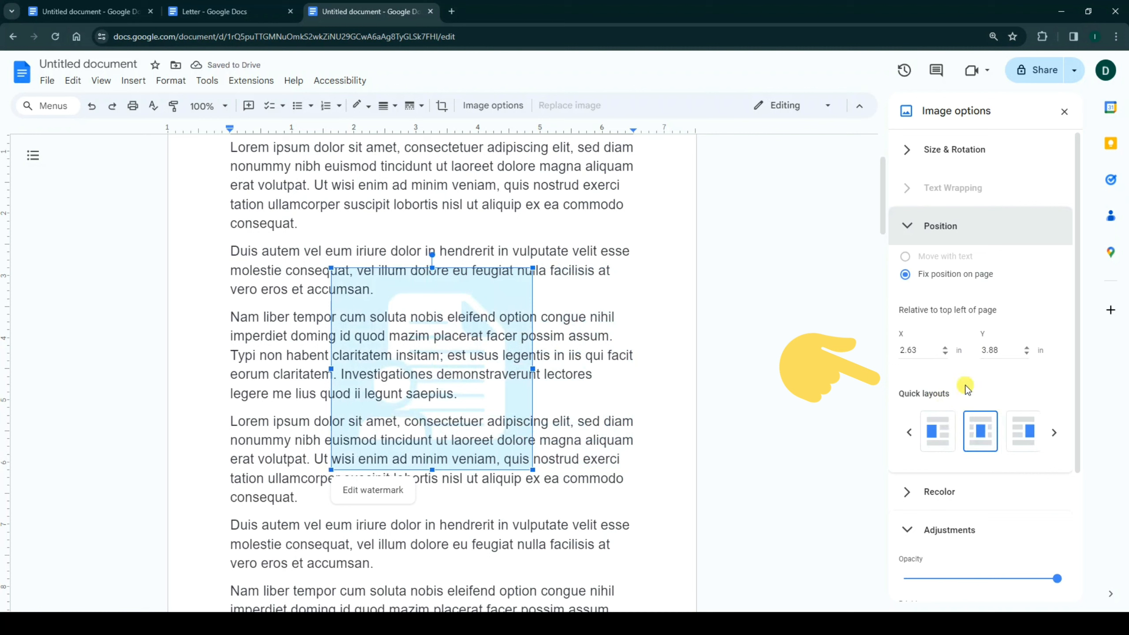
Rotate the watermark image in 90° increments through a full turn.
click(909, 153)
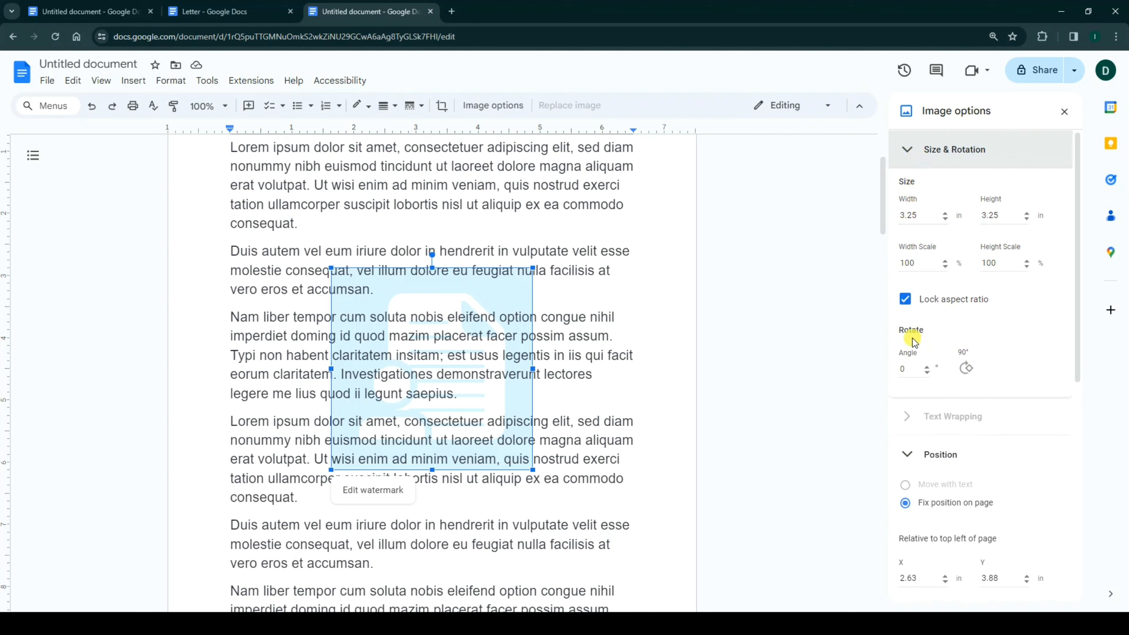
click(966, 368)
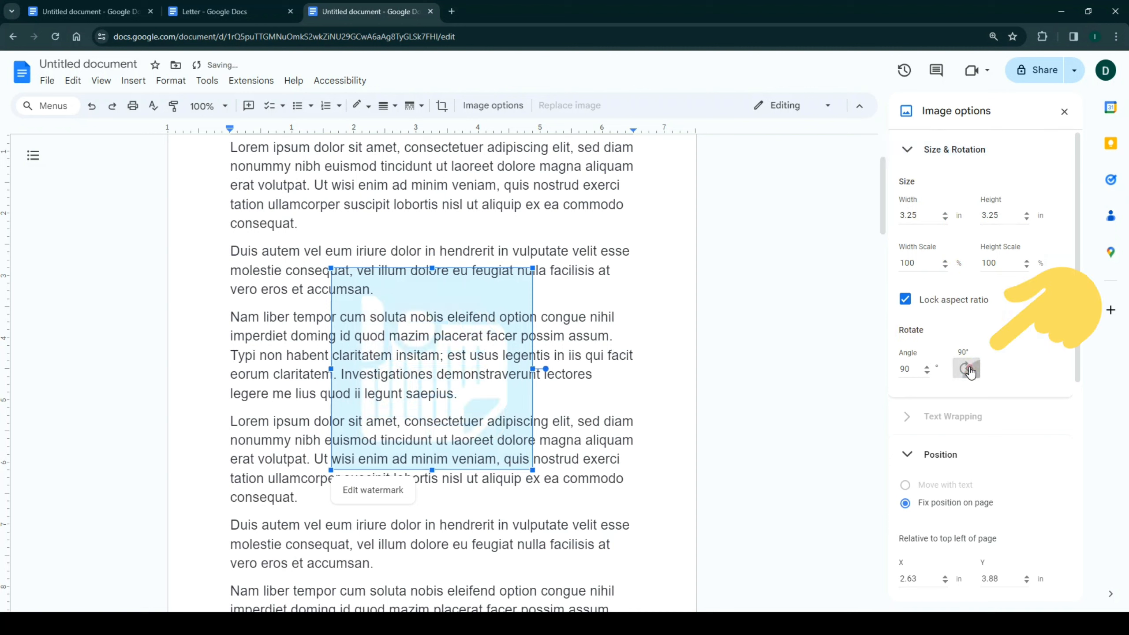
click(966, 368)
click(966, 369)
click(967, 368)
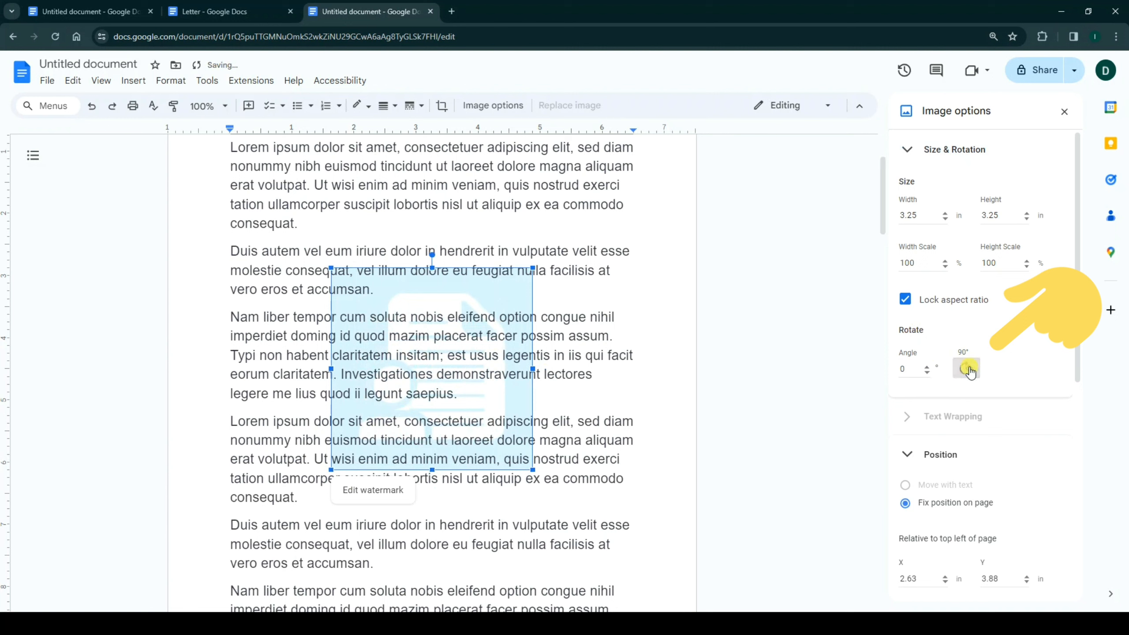
Set the watermark image's rotation angle to 10° and finish editing the watermark.
click(905, 367)
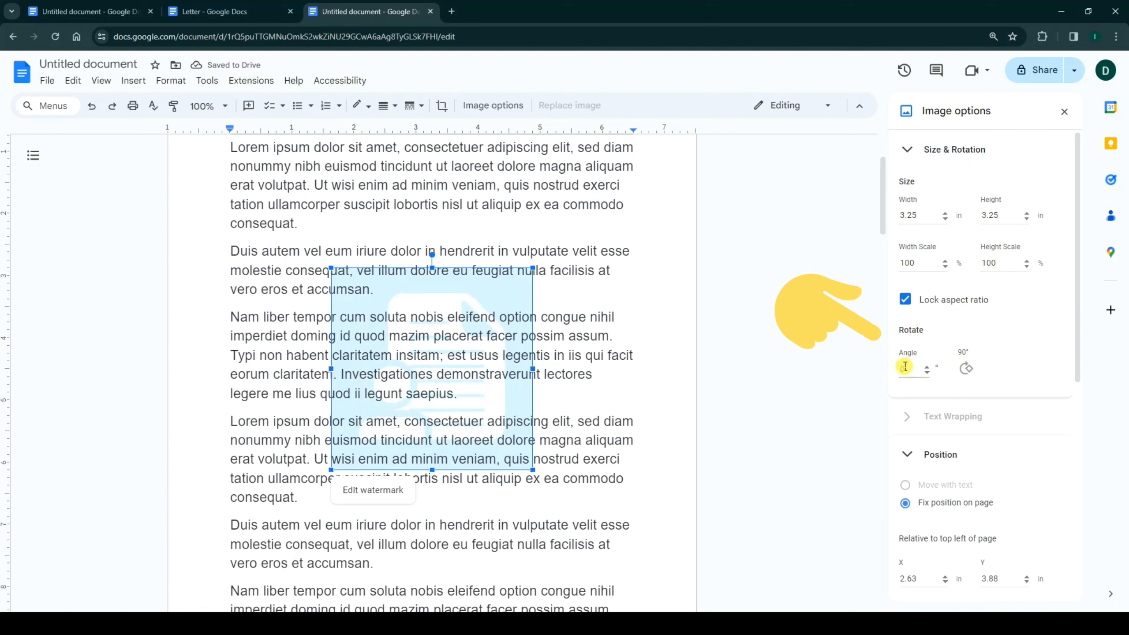
text(10)
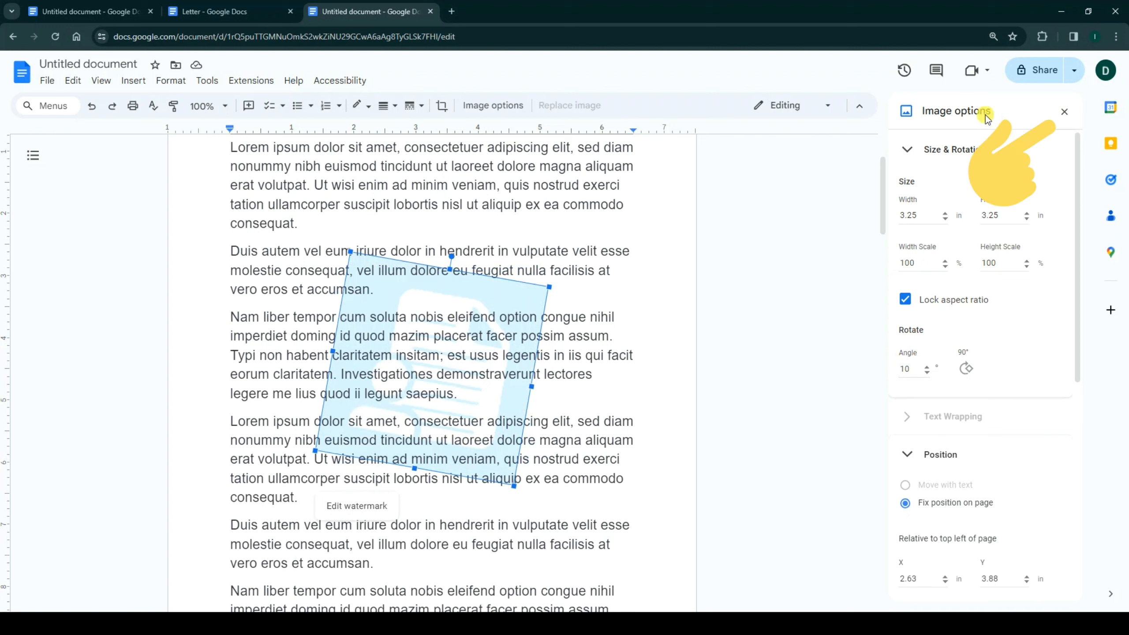
click(1063, 113)
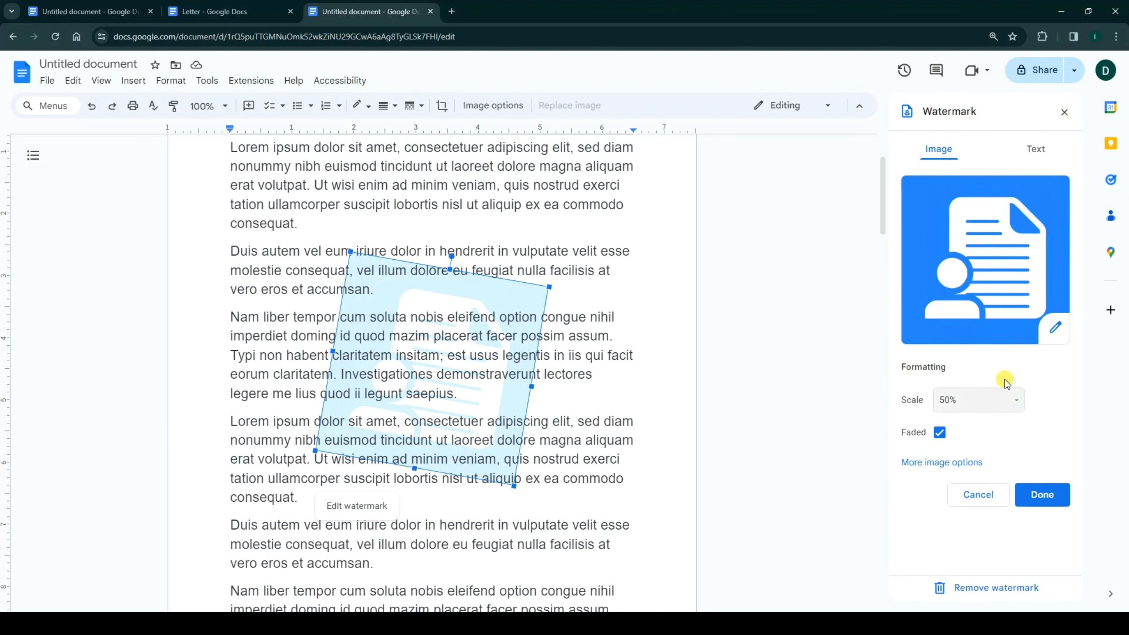
click(1042, 494)
click(728, 378)
Check how the rotated image watermark appears on the pages throughout the document.
scroll(713, 375, up, 3)
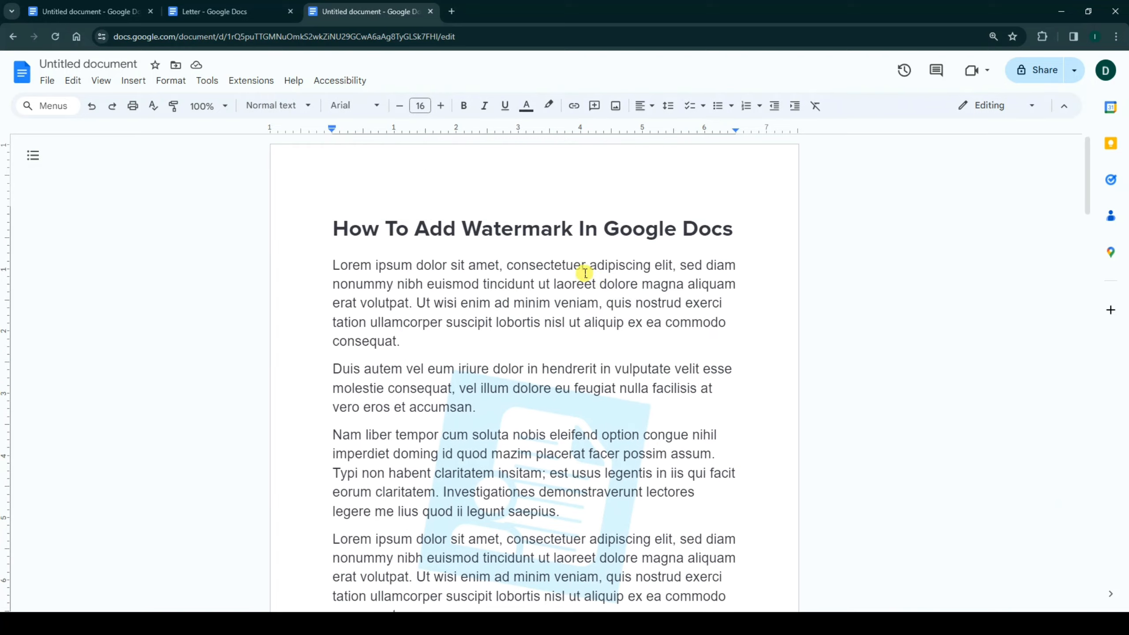
scroll(576, 273, down, 2)
scroll(547, 271, up, 2)
scroll(522, 268, down, 15)
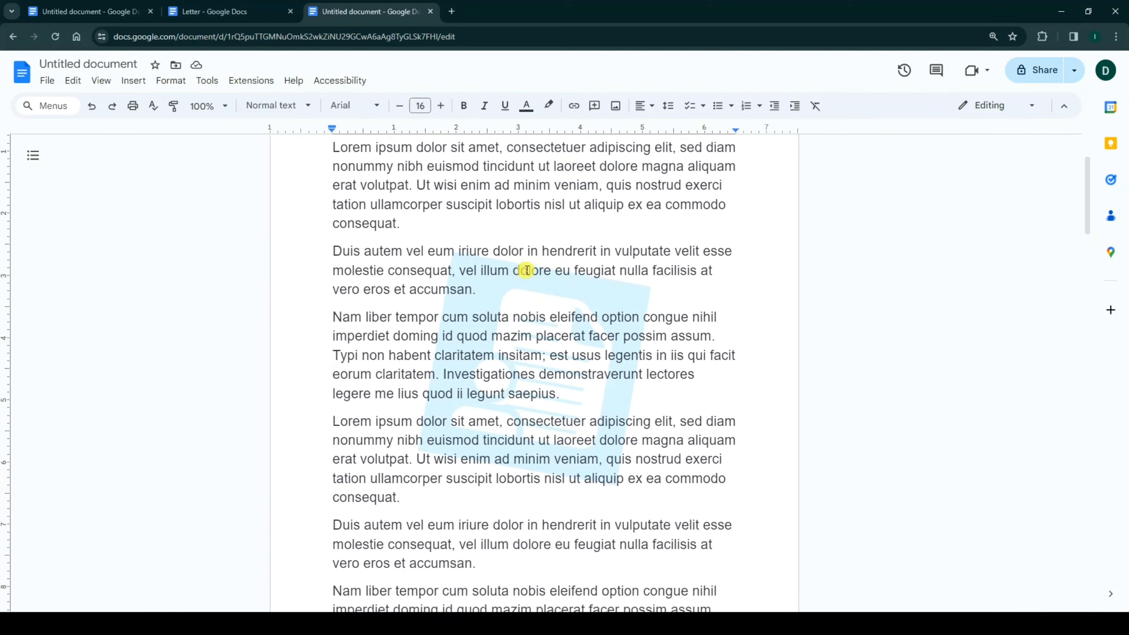
scroll(584, 285, down, 15)
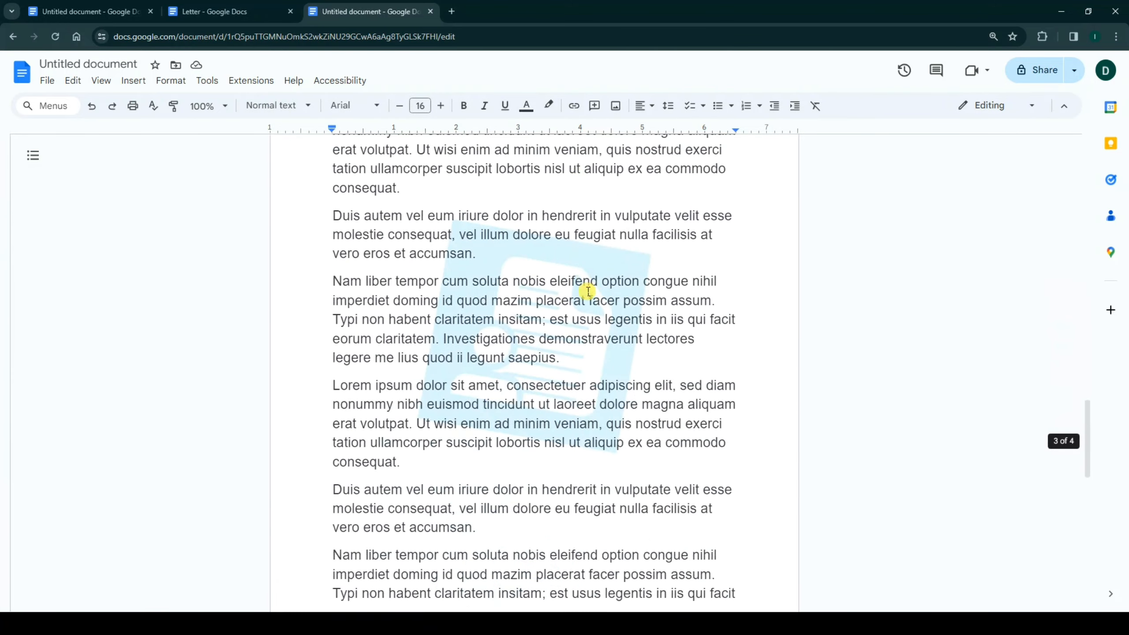
scroll(596, 298, down, 2)
scroll(600, 305, up, 20)
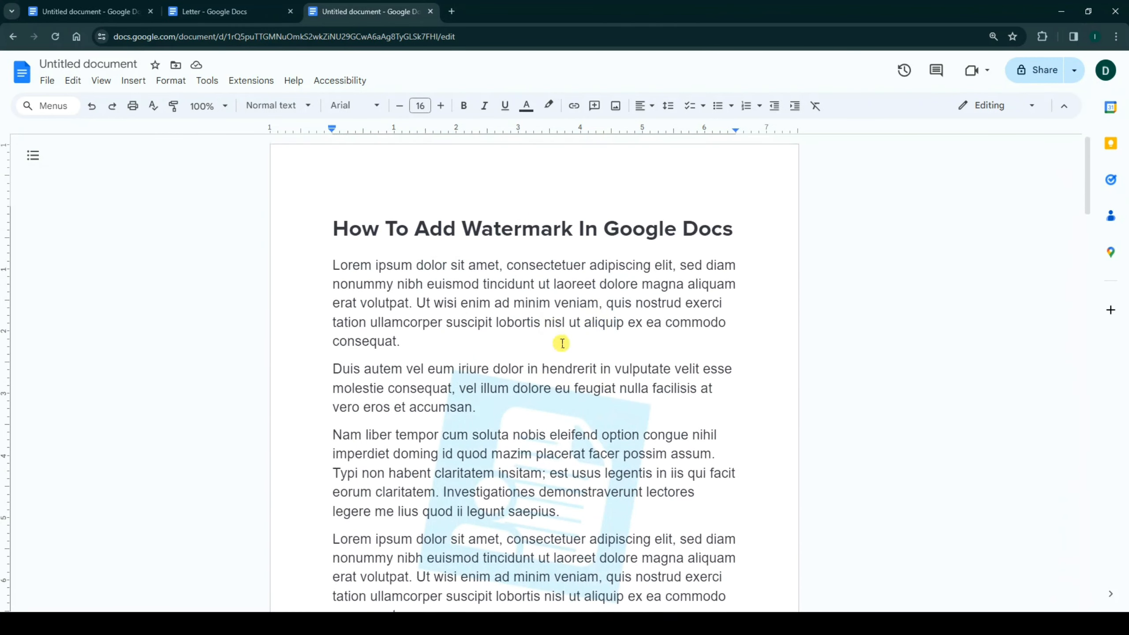
scroll(612, 330, down, 3)
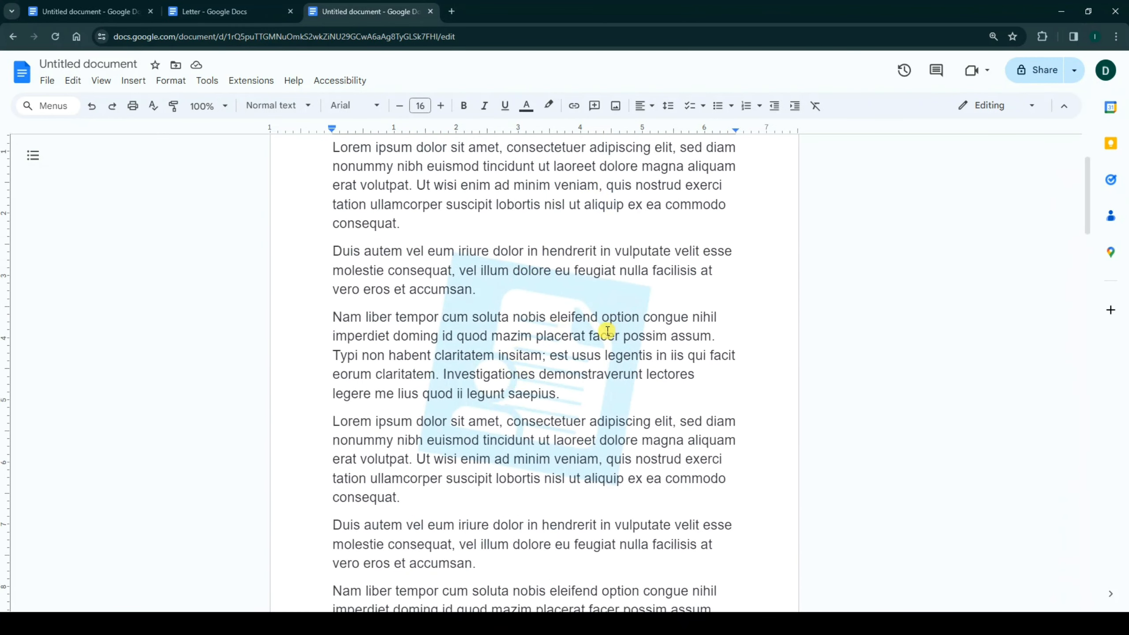
View the upload sources for replacing the watermark image without choosing one, and remove the watermark from the document.
click(133, 80)
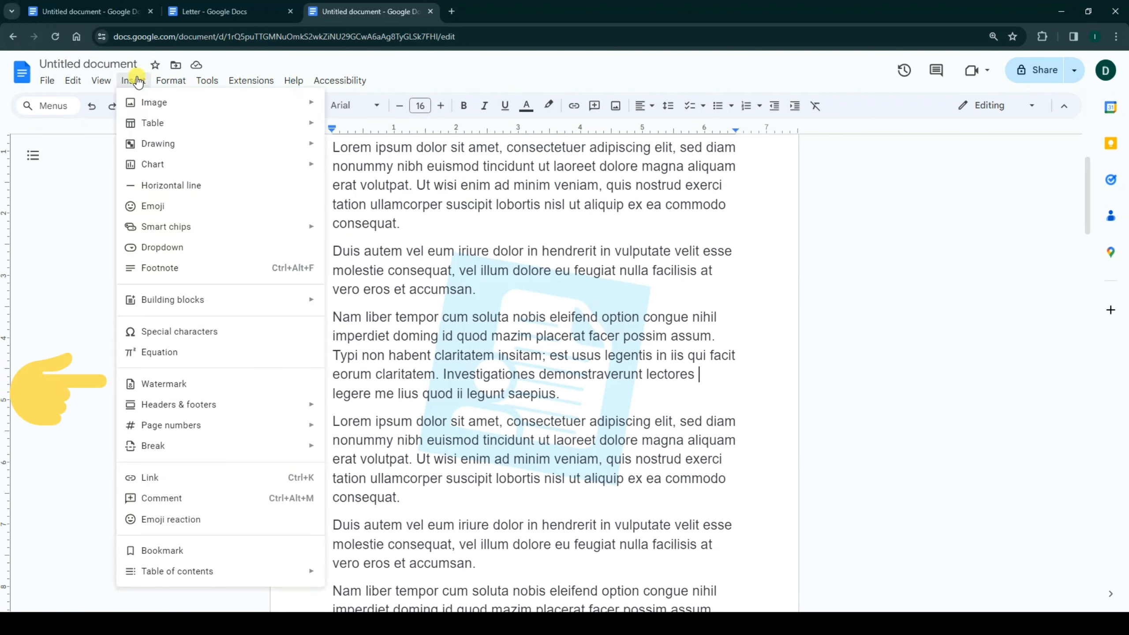
click(160, 385)
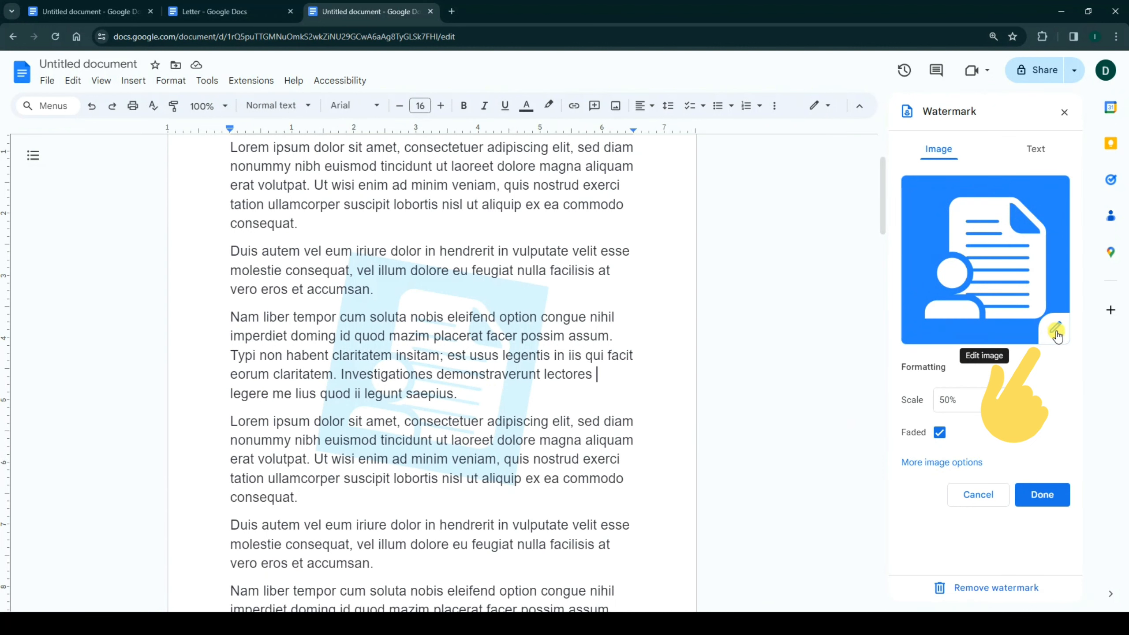
click(1056, 331)
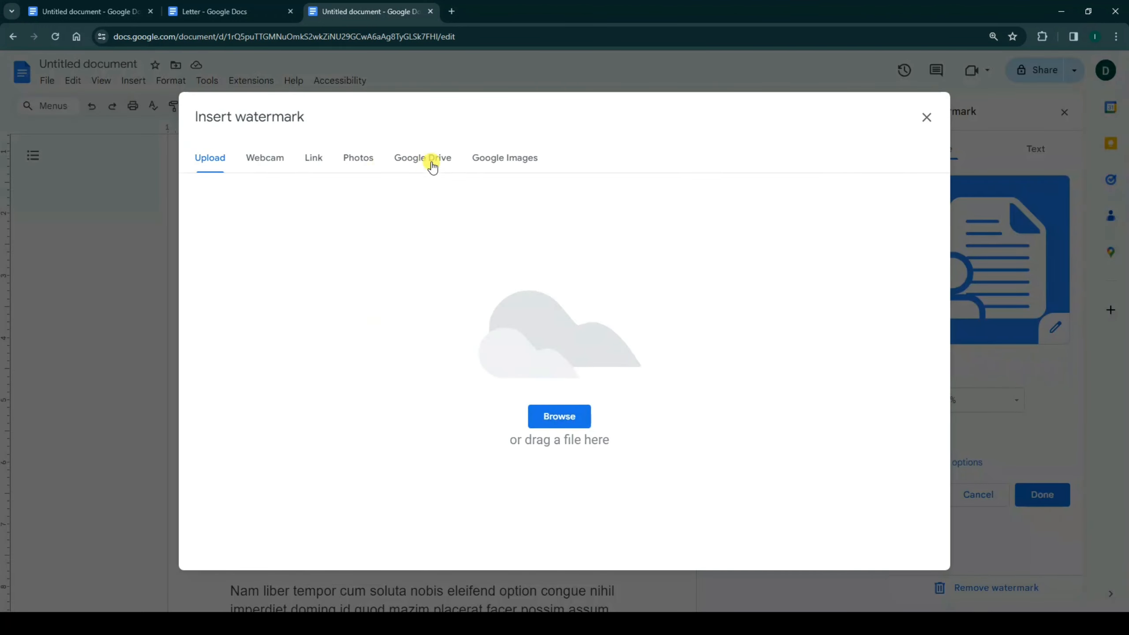
click(927, 118)
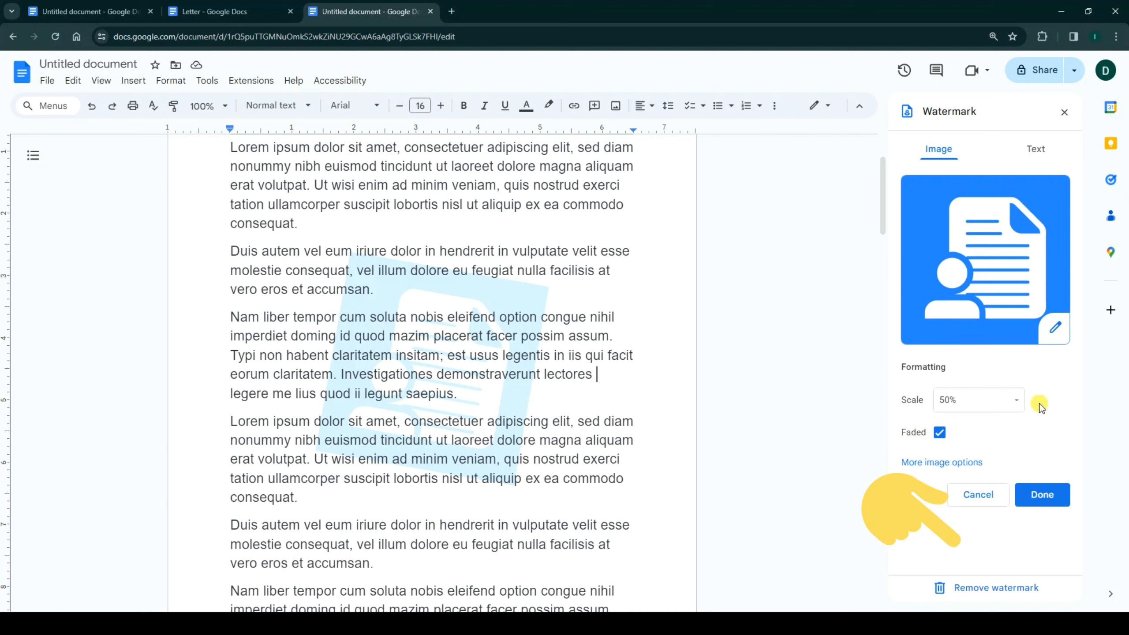
click(1000, 590)
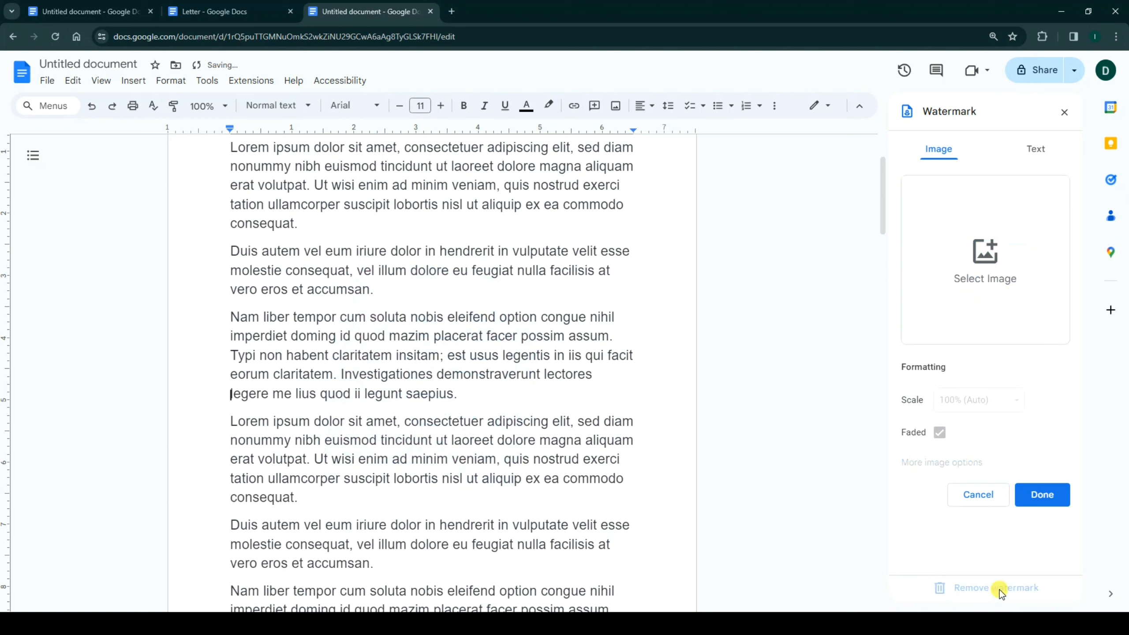
Add a text watermark reading "Test" to the document.
click(1064, 112)
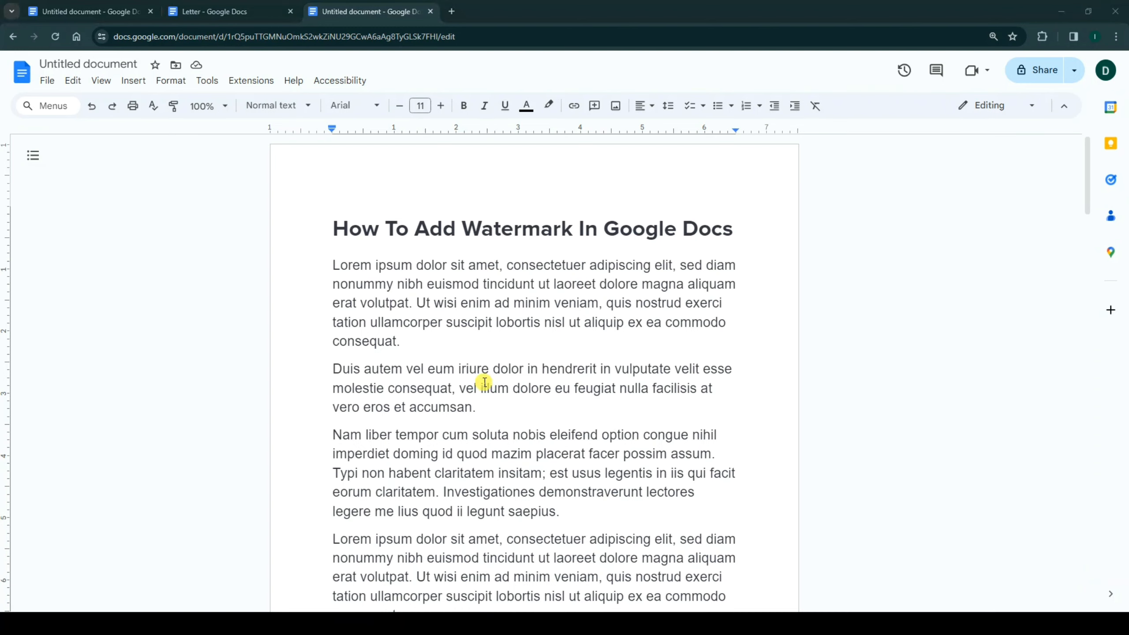
click(133, 81)
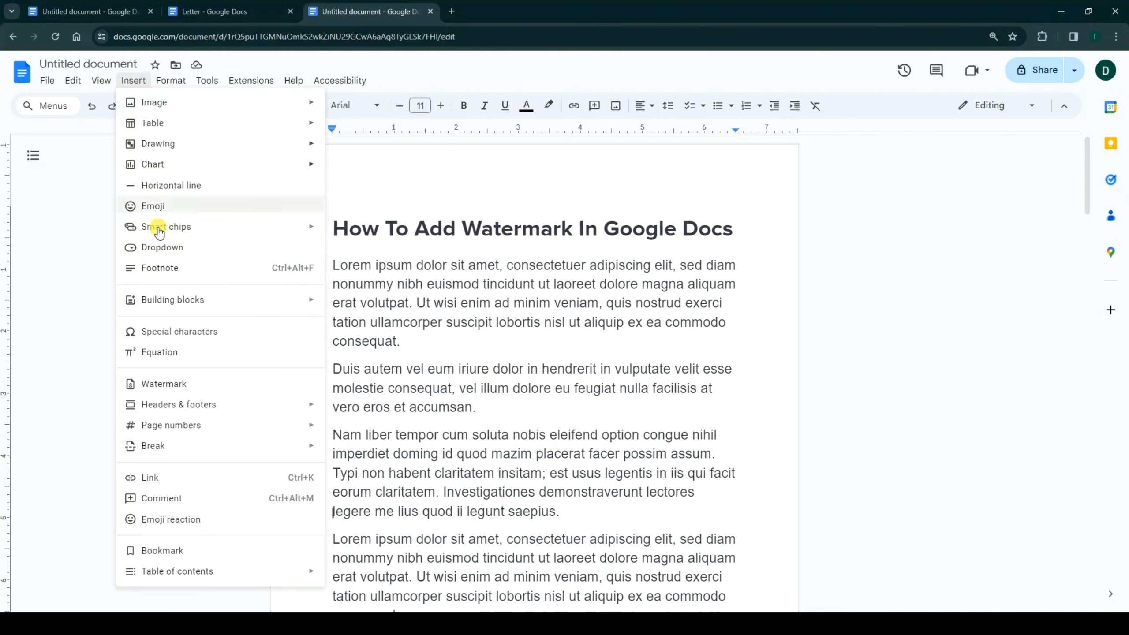
click(180, 389)
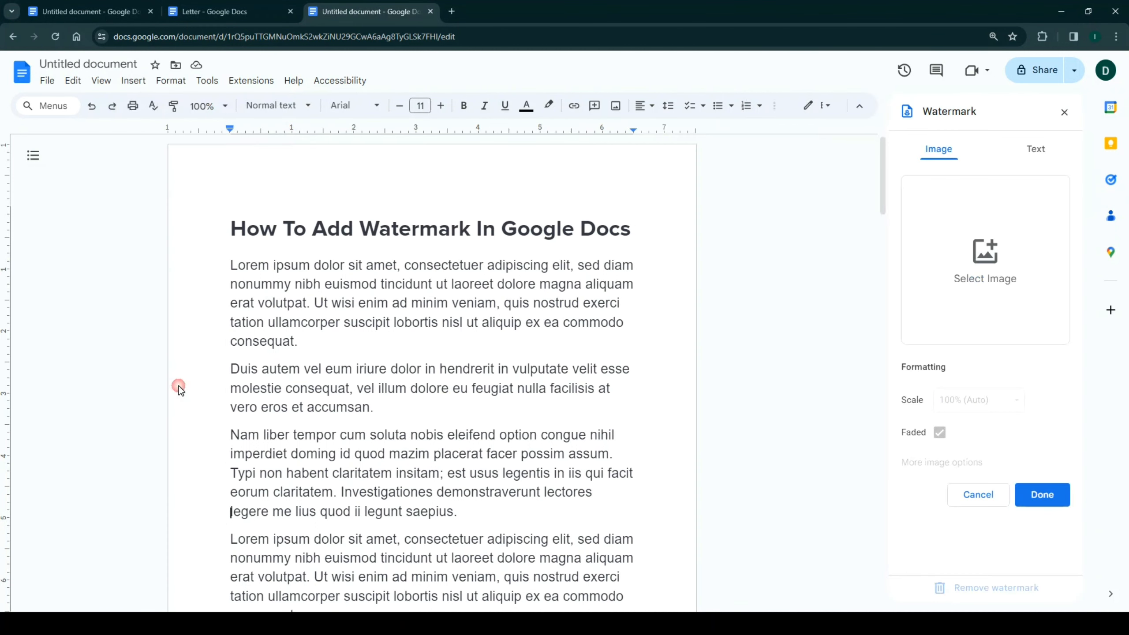
click(1039, 156)
click(906, 185)
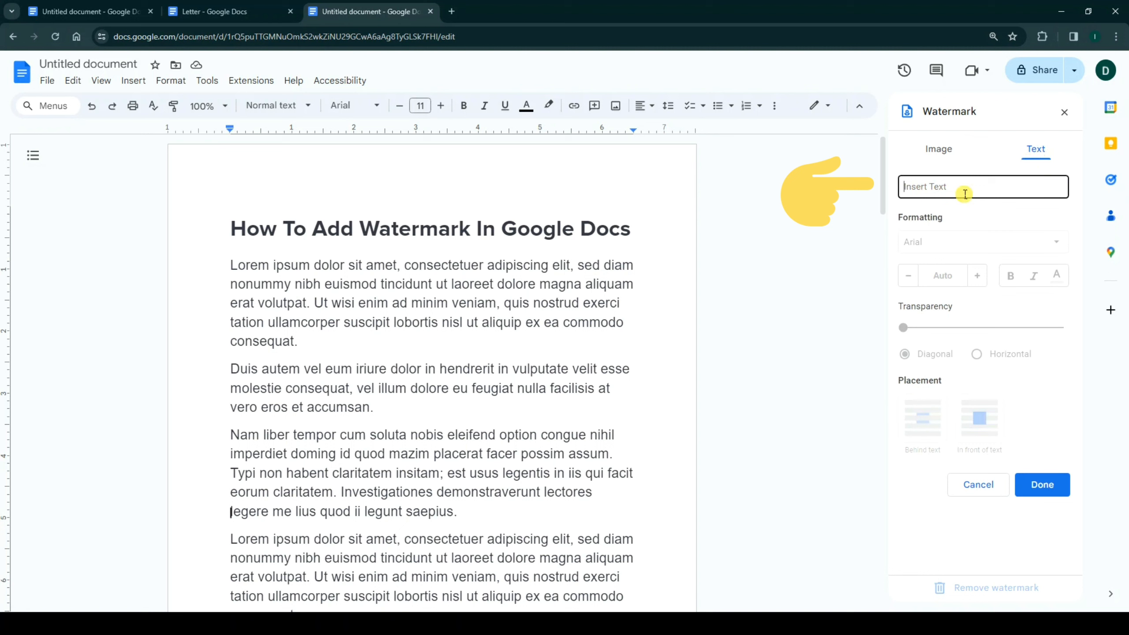
text(T)
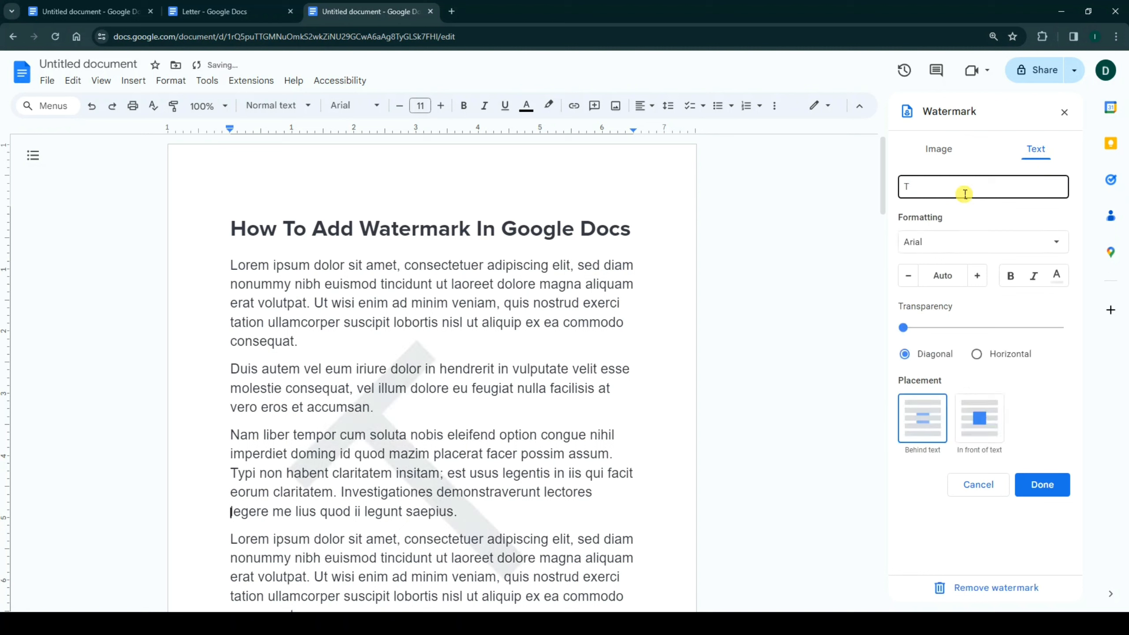
text(est)
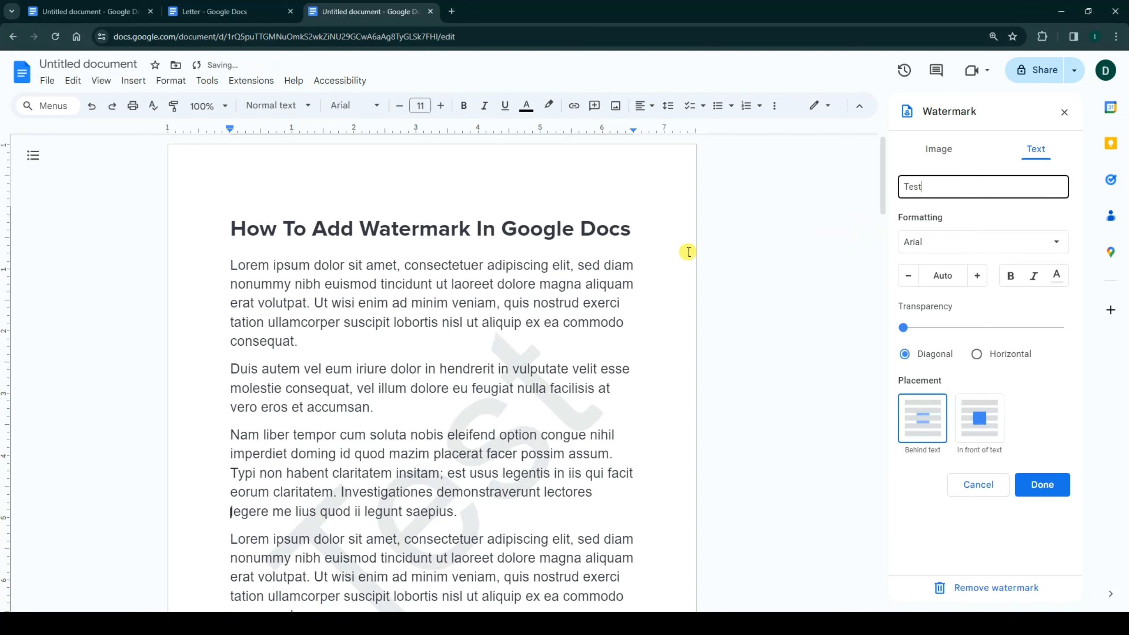
scroll(686, 249, down, 3)
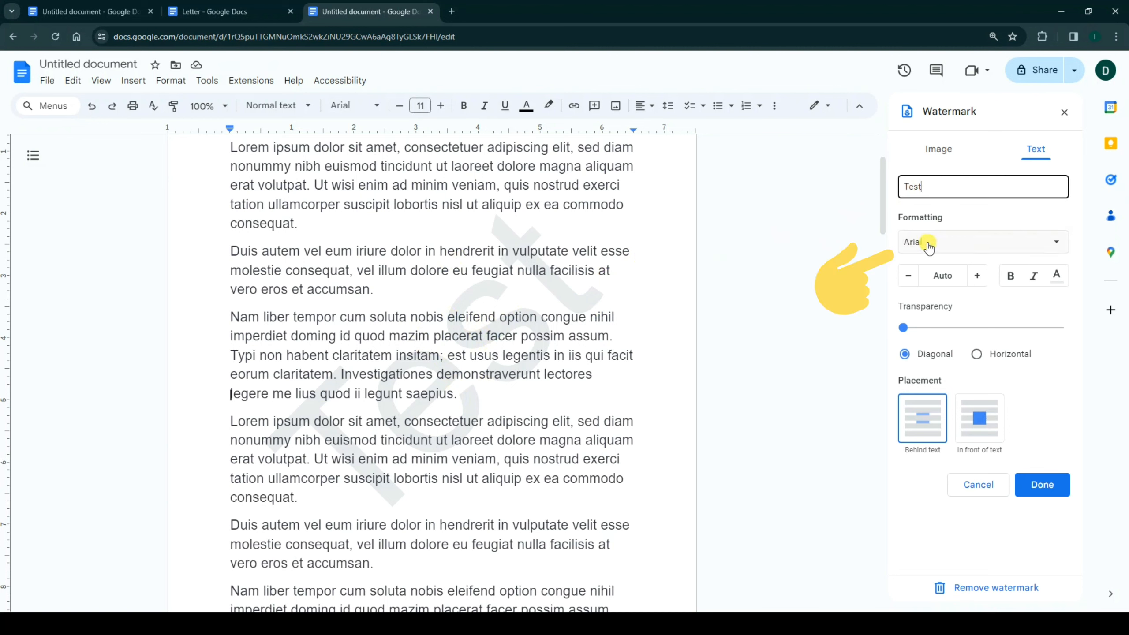
Set the text watermark's font to Impact and its size to 226.
click(974, 243)
click(936, 324)
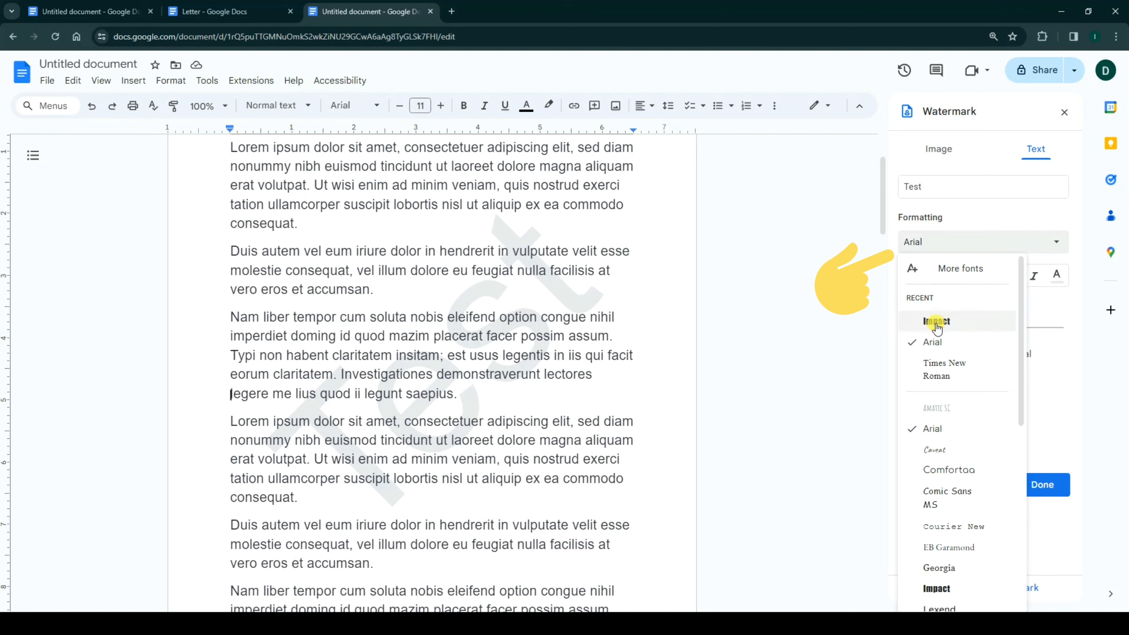
click(942, 322)
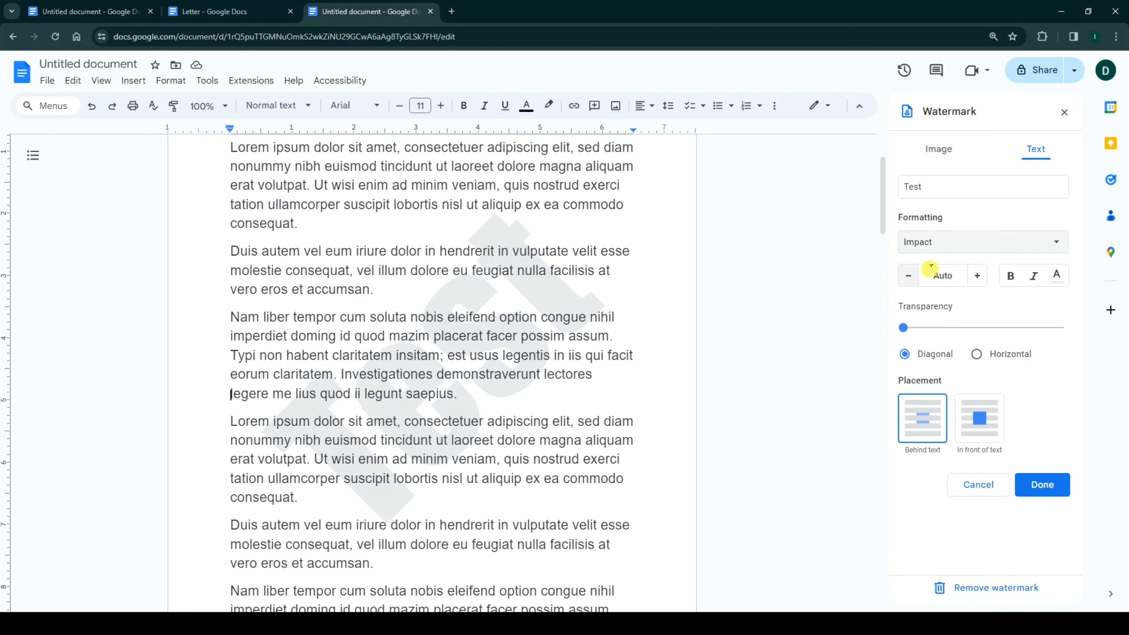
click(908, 277)
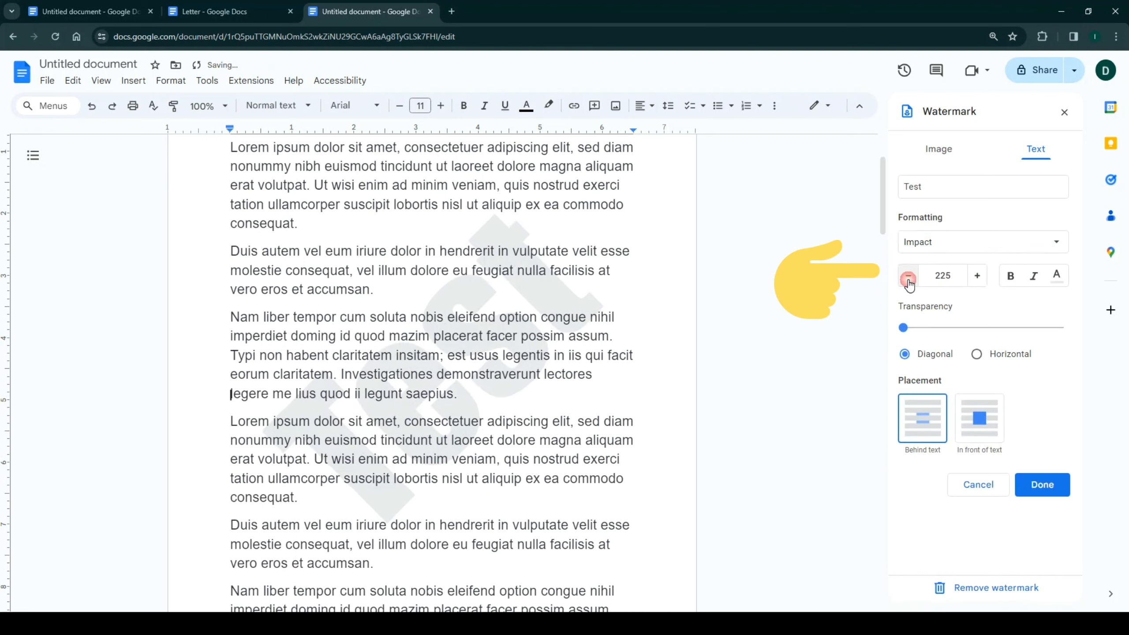
click(977, 275)
click(977, 276)
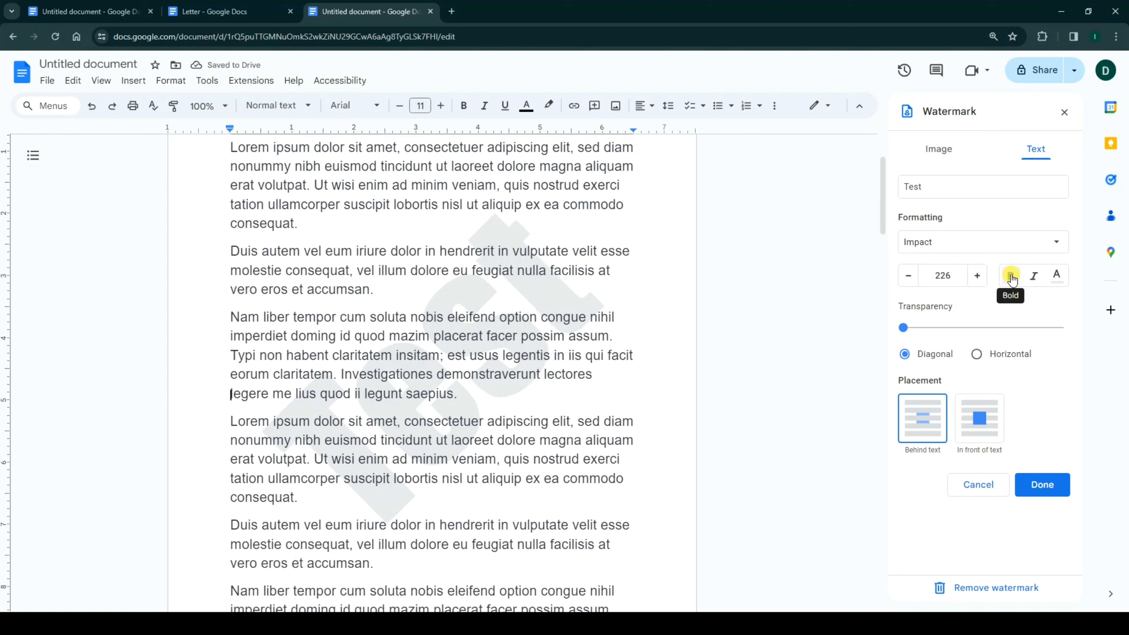
Try bold and italic on the watermark text, turning each one off again.
click(1011, 276)
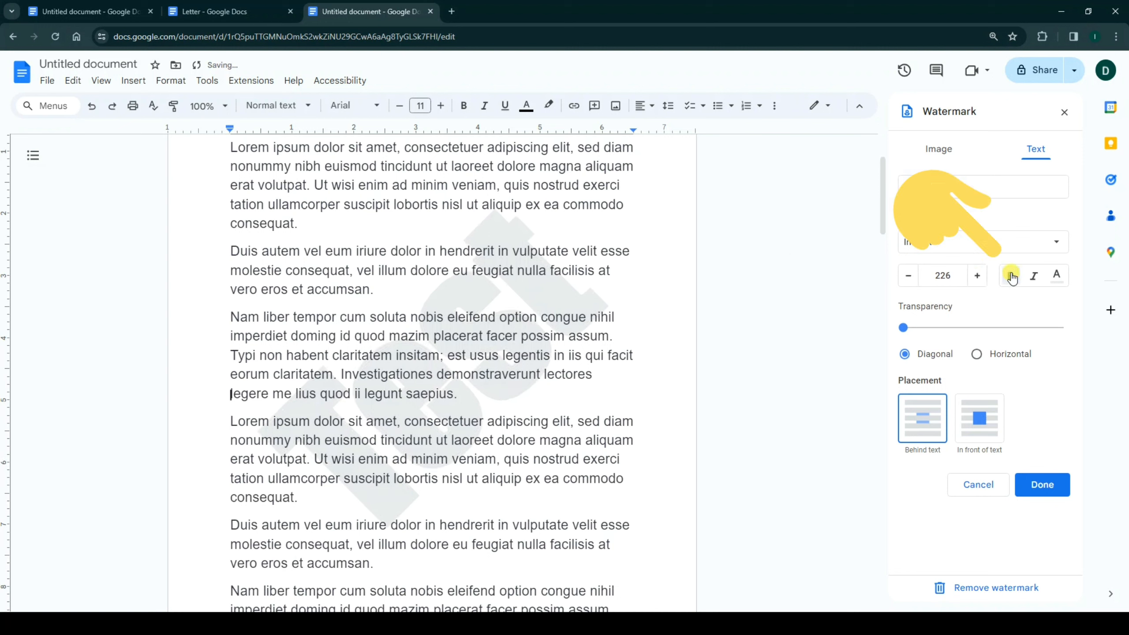
click(1011, 276)
click(1034, 277)
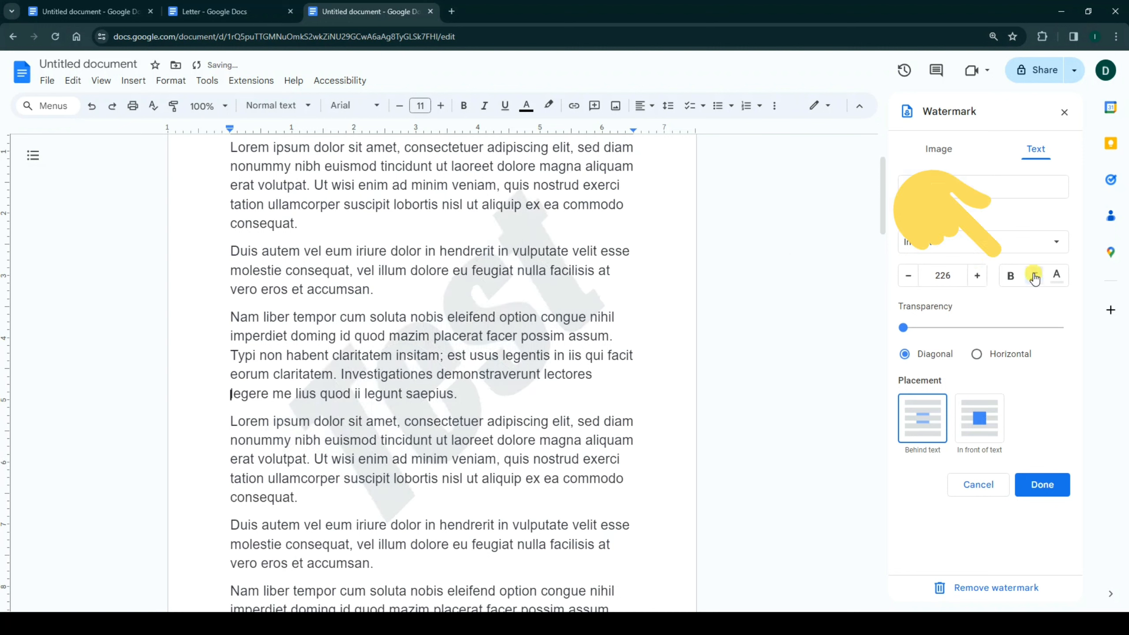
click(1035, 277)
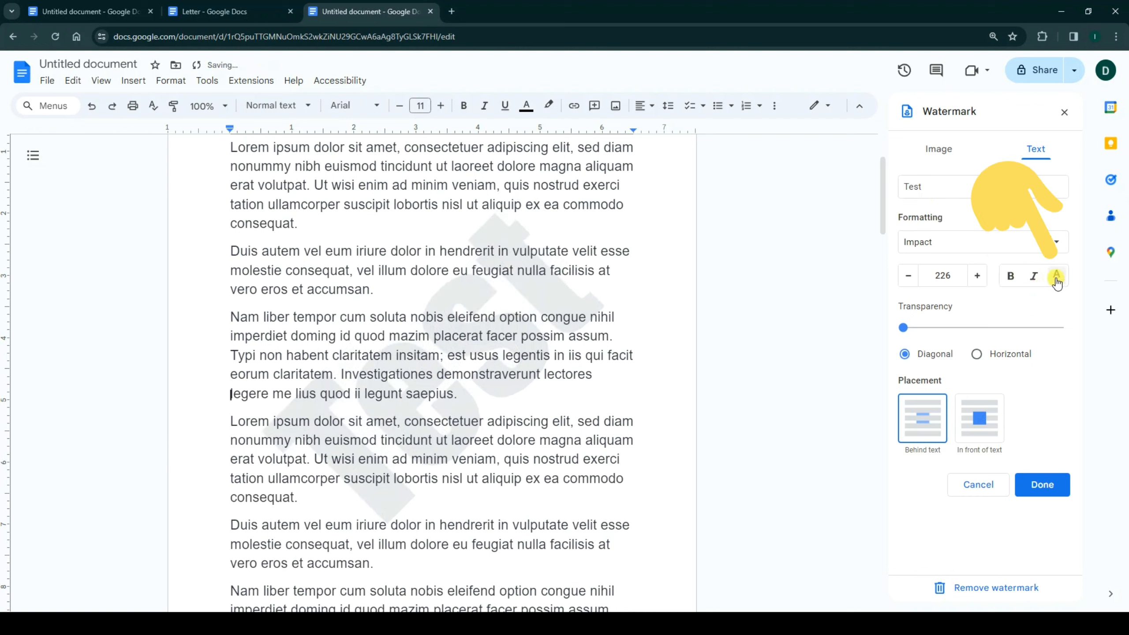
Color the watermark text light blue and raise its transparency to a little under halfway.
click(1057, 278)
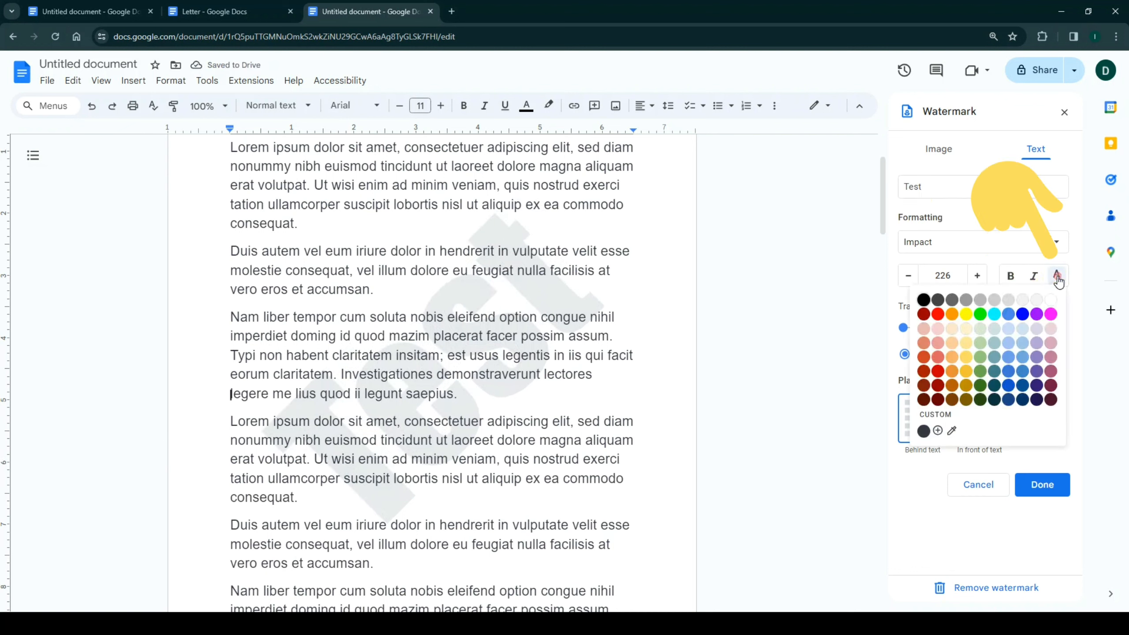
click(1058, 278)
click(1055, 279)
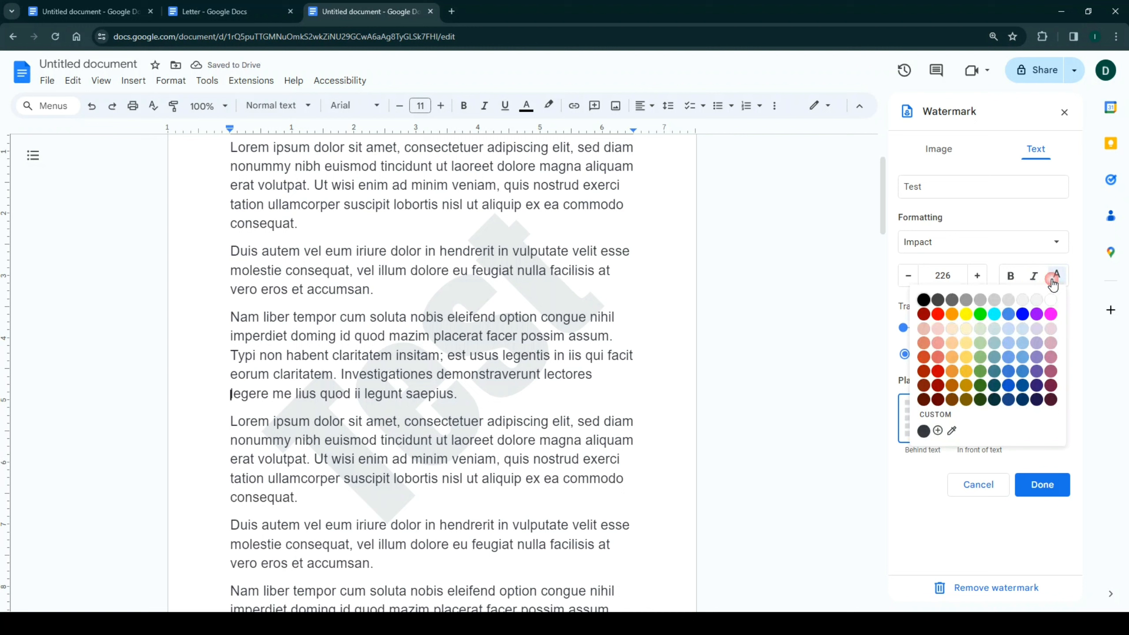
click(1008, 329)
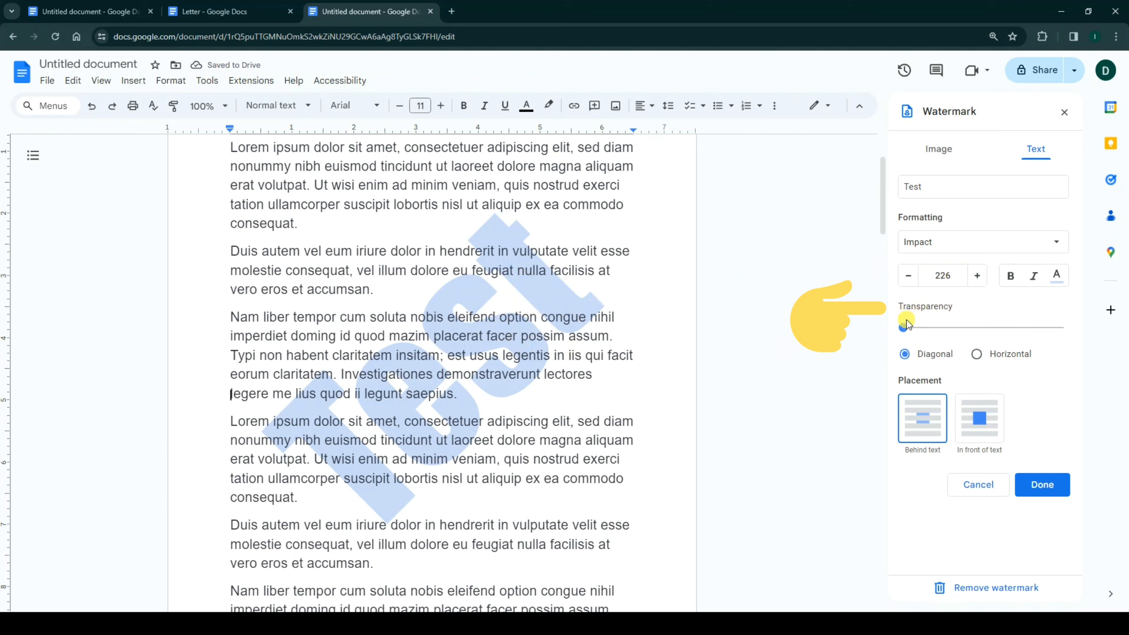
drag(903, 327, 968, 329)
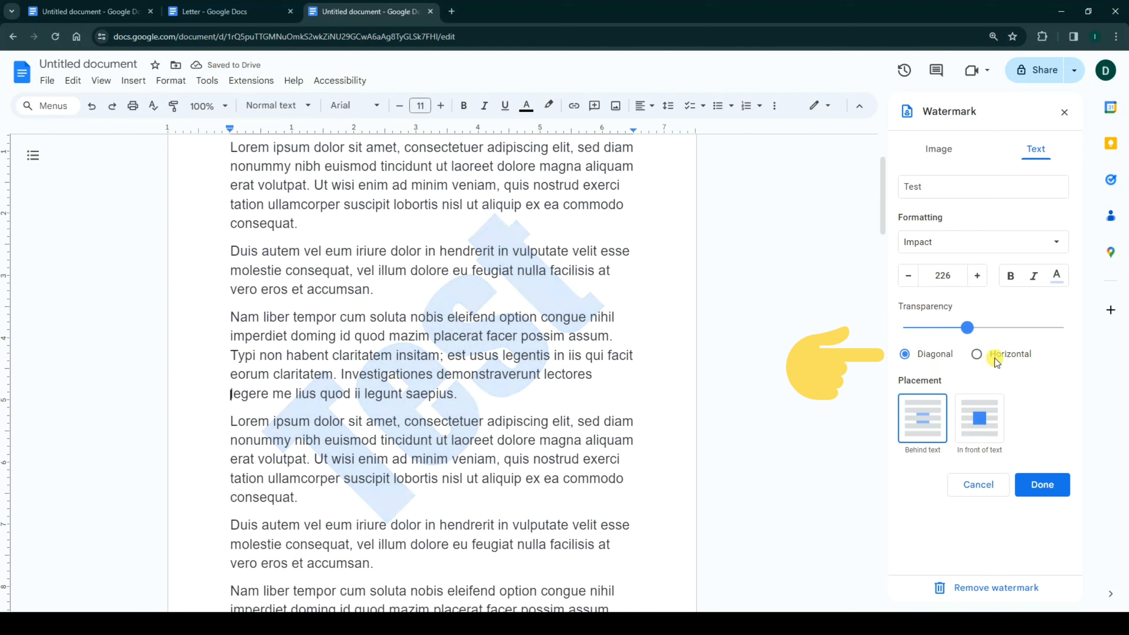
Orient the text watermark horizontally, place it behind the text, and finish editing it.
click(978, 354)
click(929, 360)
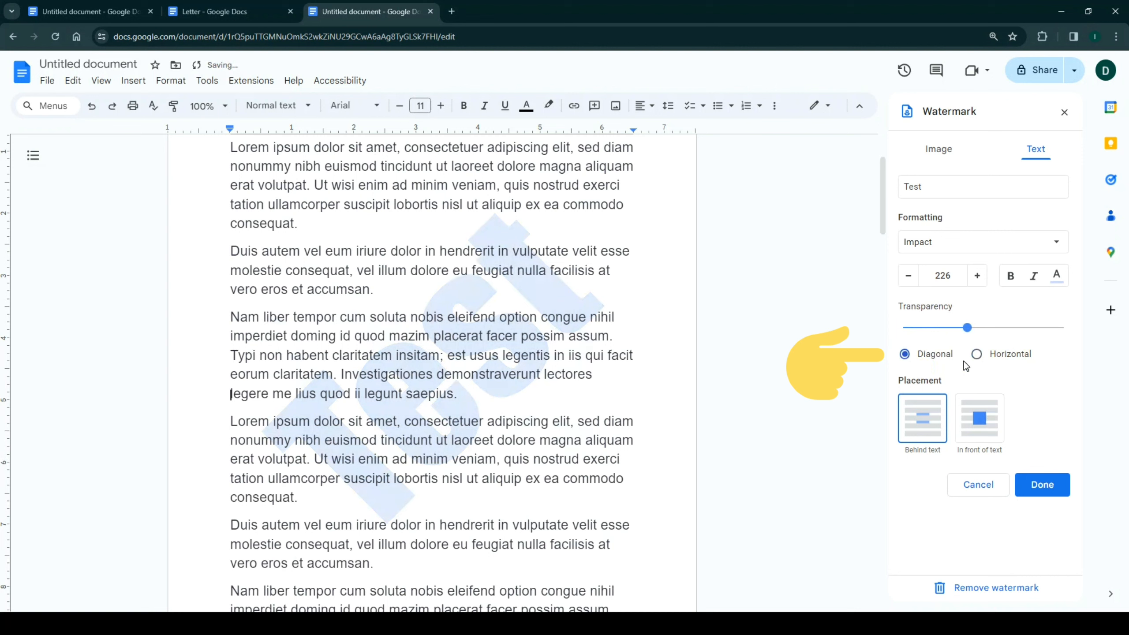
click(978, 354)
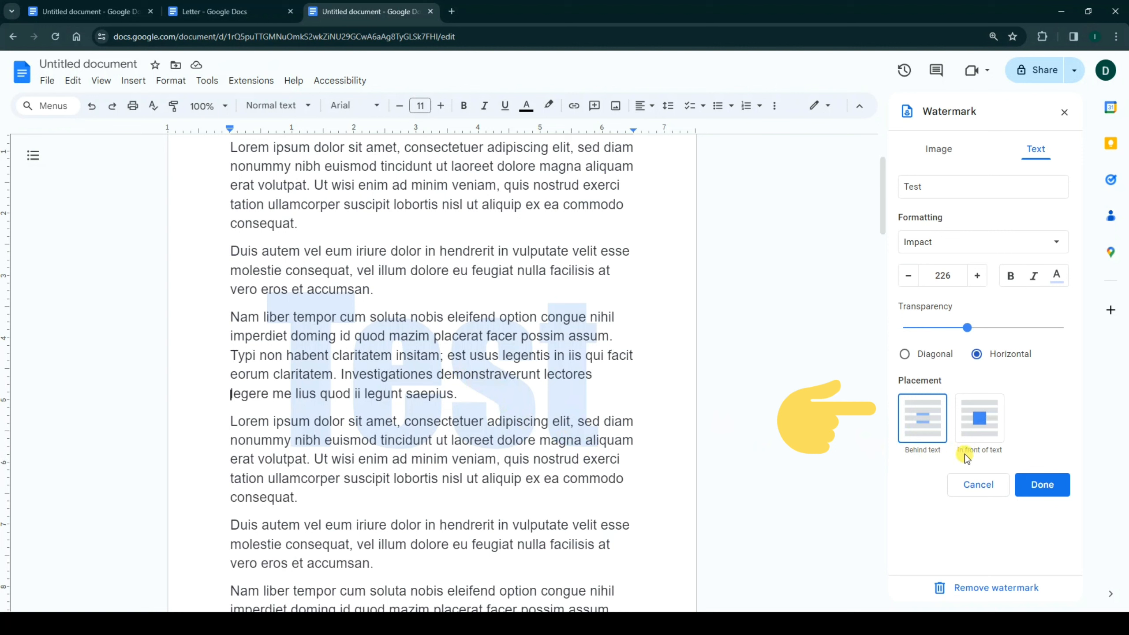
click(979, 420)
click(913, 429)
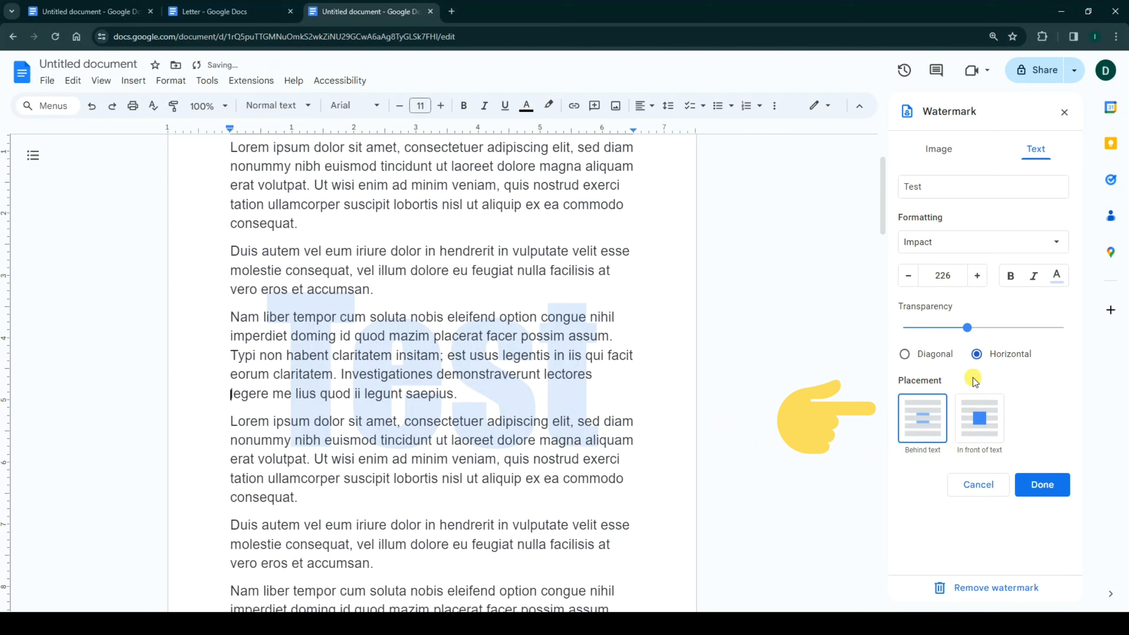
click(1042, 486)
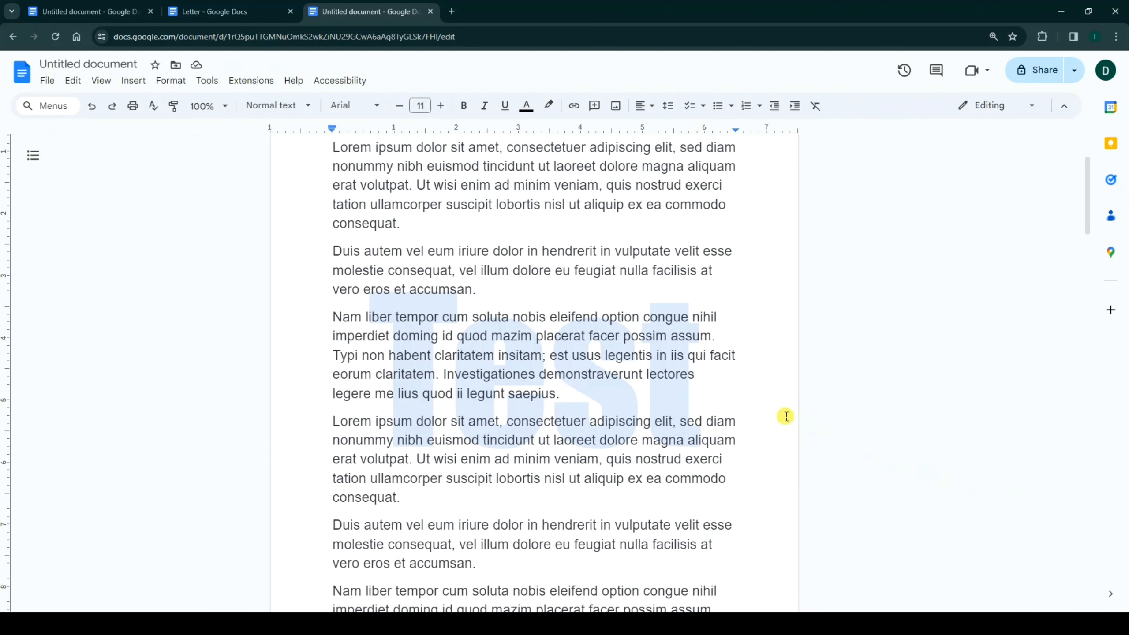
Check how the horizontal text watermark appears on the pages throughout the document.
scroll(746, 392, up, 3)
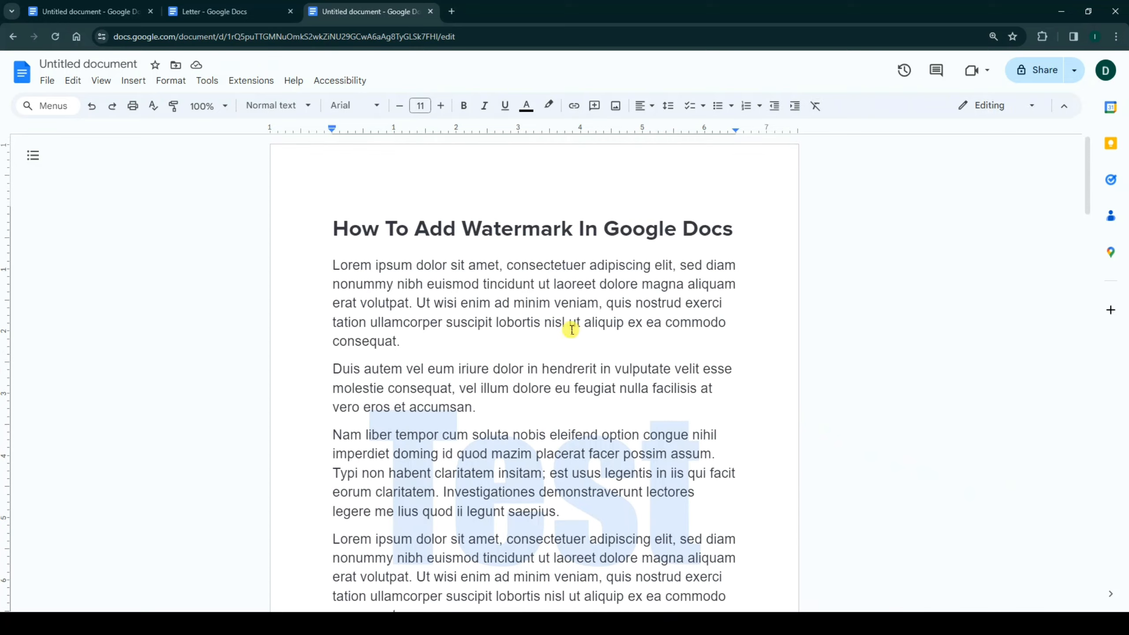
scroll(547, 300, down, 5)
scroll(521, 278, down, 3)
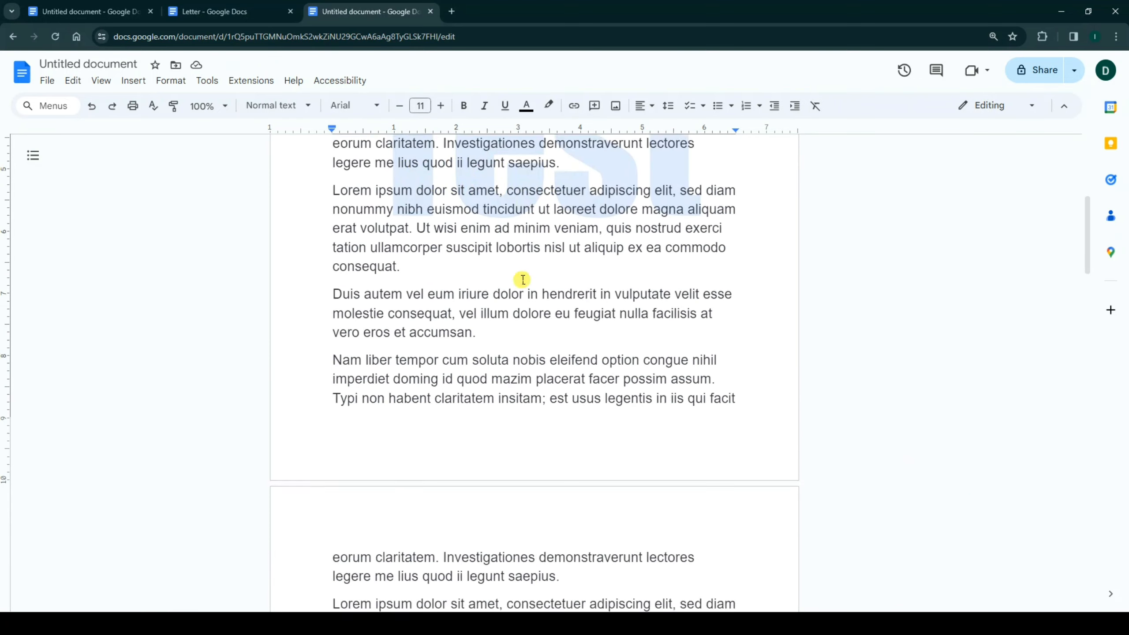
scroll(500, 290, up, 2)
scroll(526, 295, down, 15)
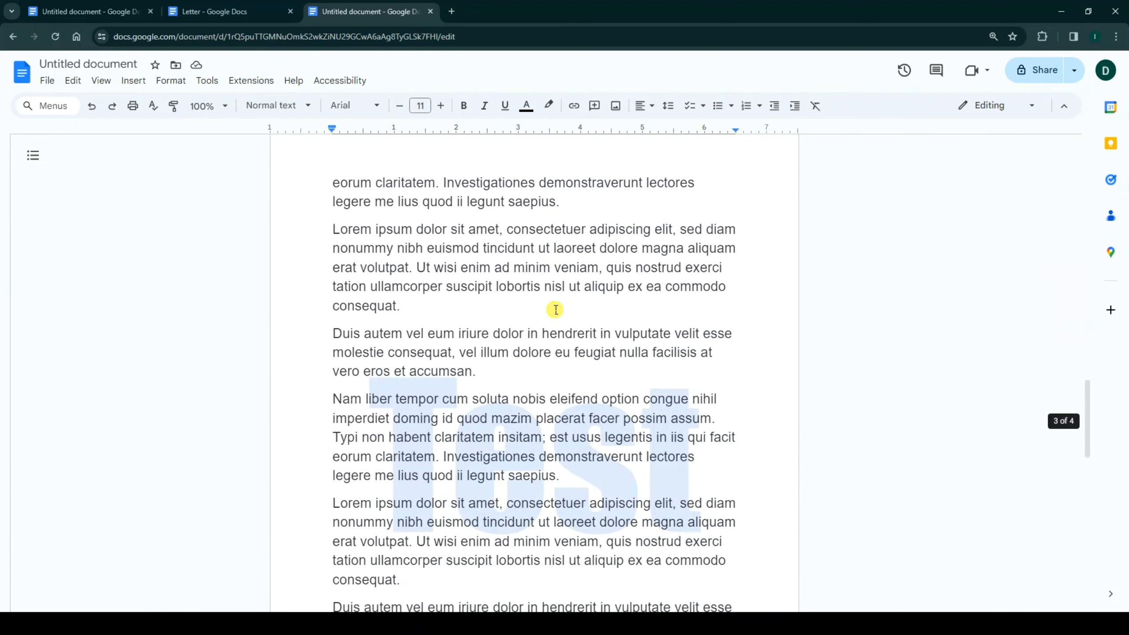
scroll(604, 333, up, 20)
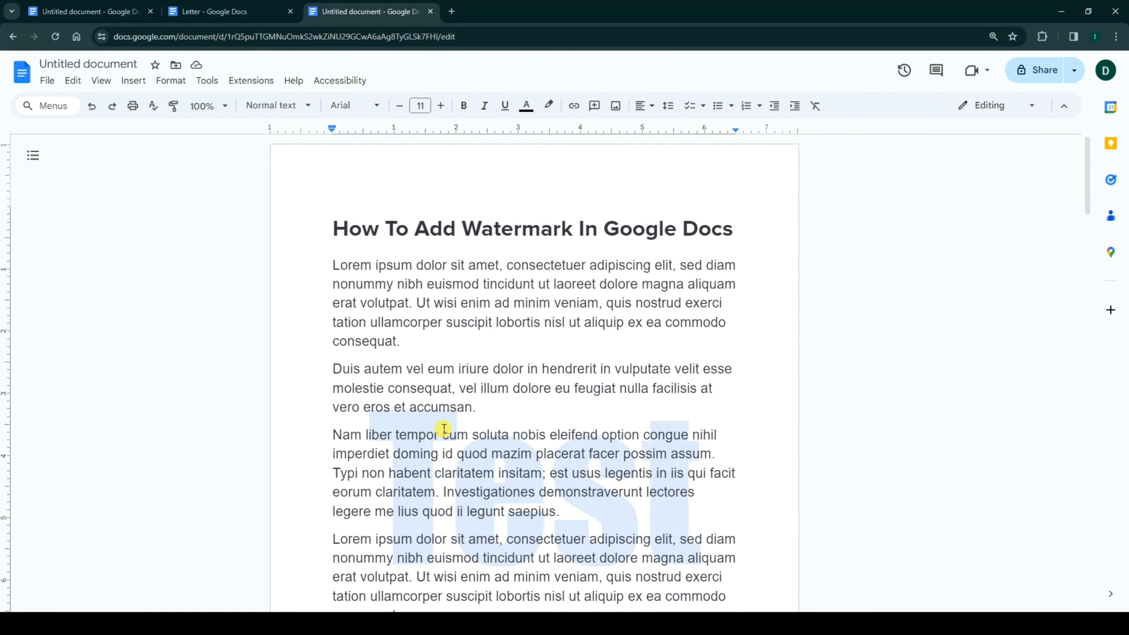
Remove the text watermark from the document and close the watermark settings.
click(138, 84)
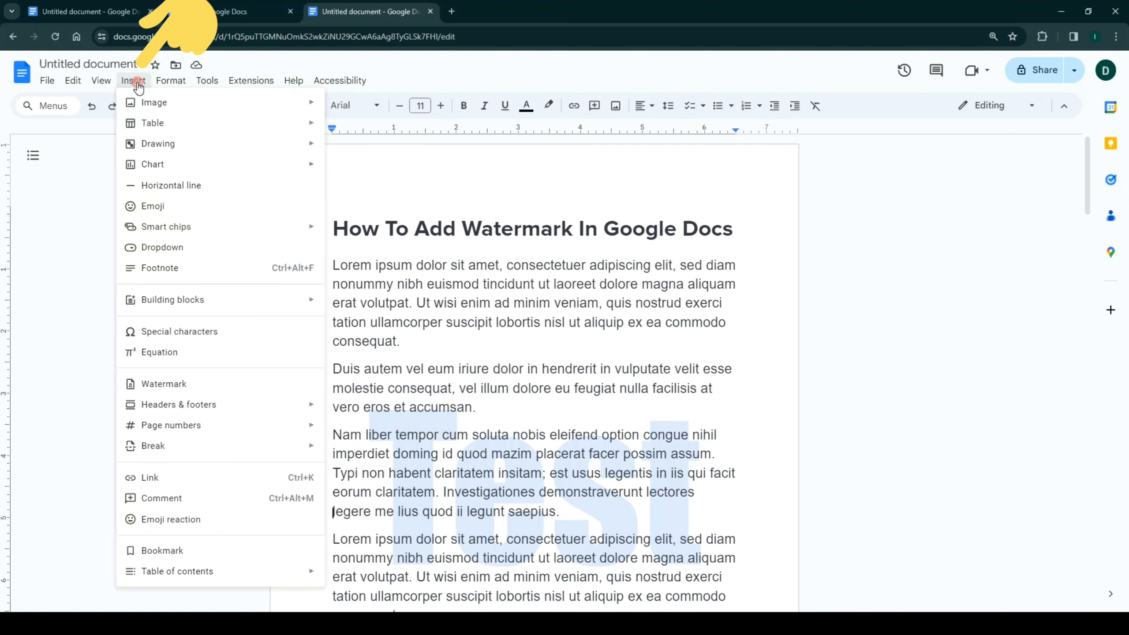
click(161, 385)
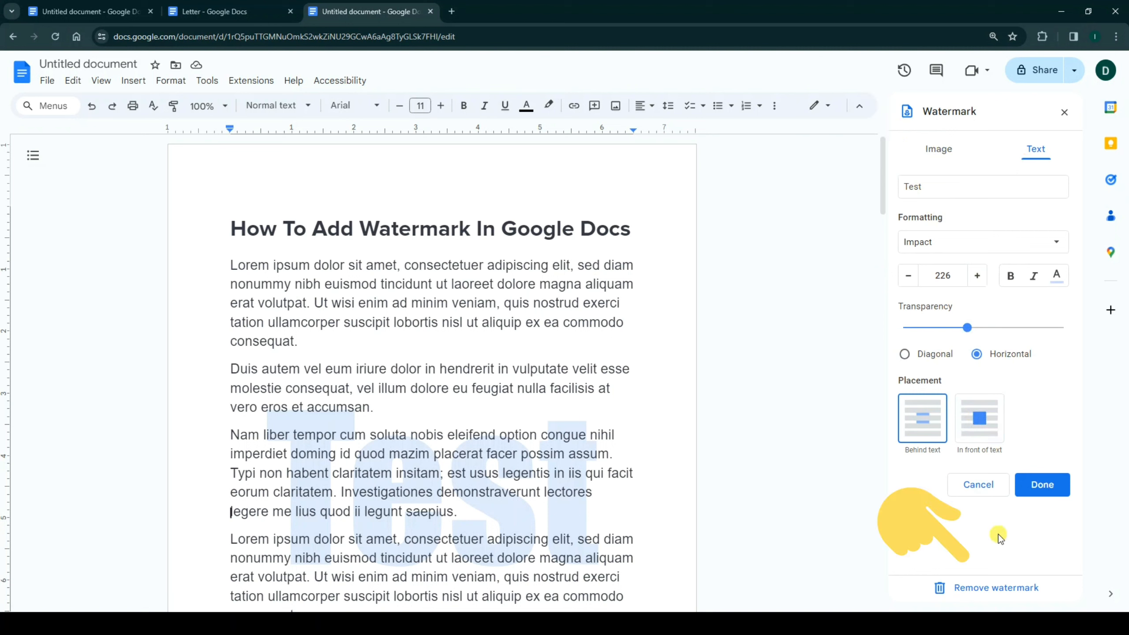
click(1010, 590)
click(1064, 112)
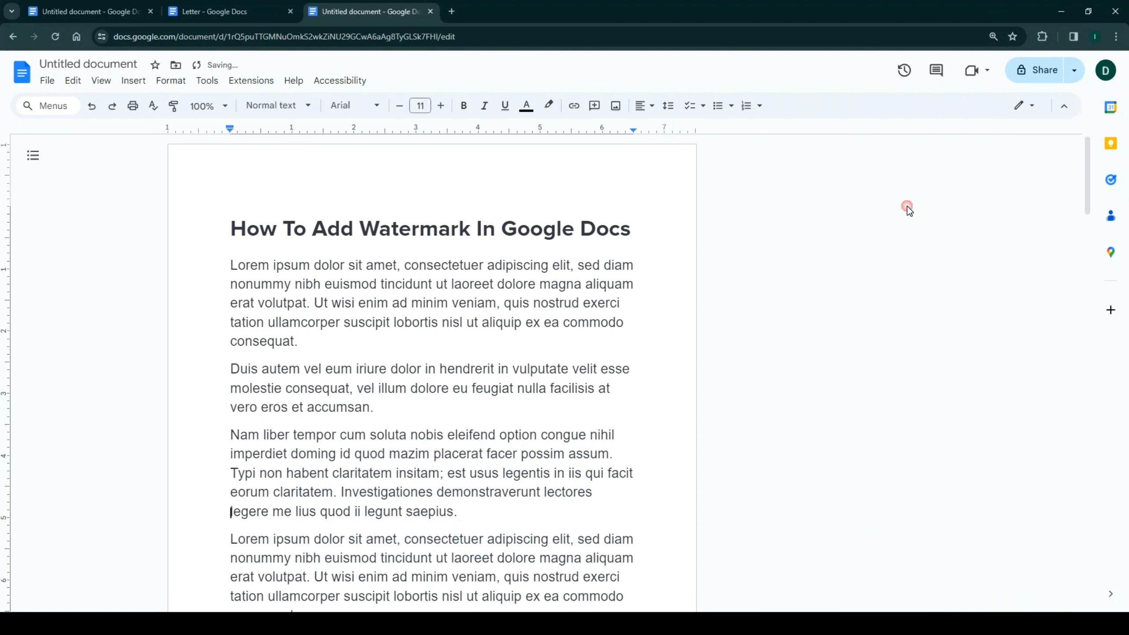